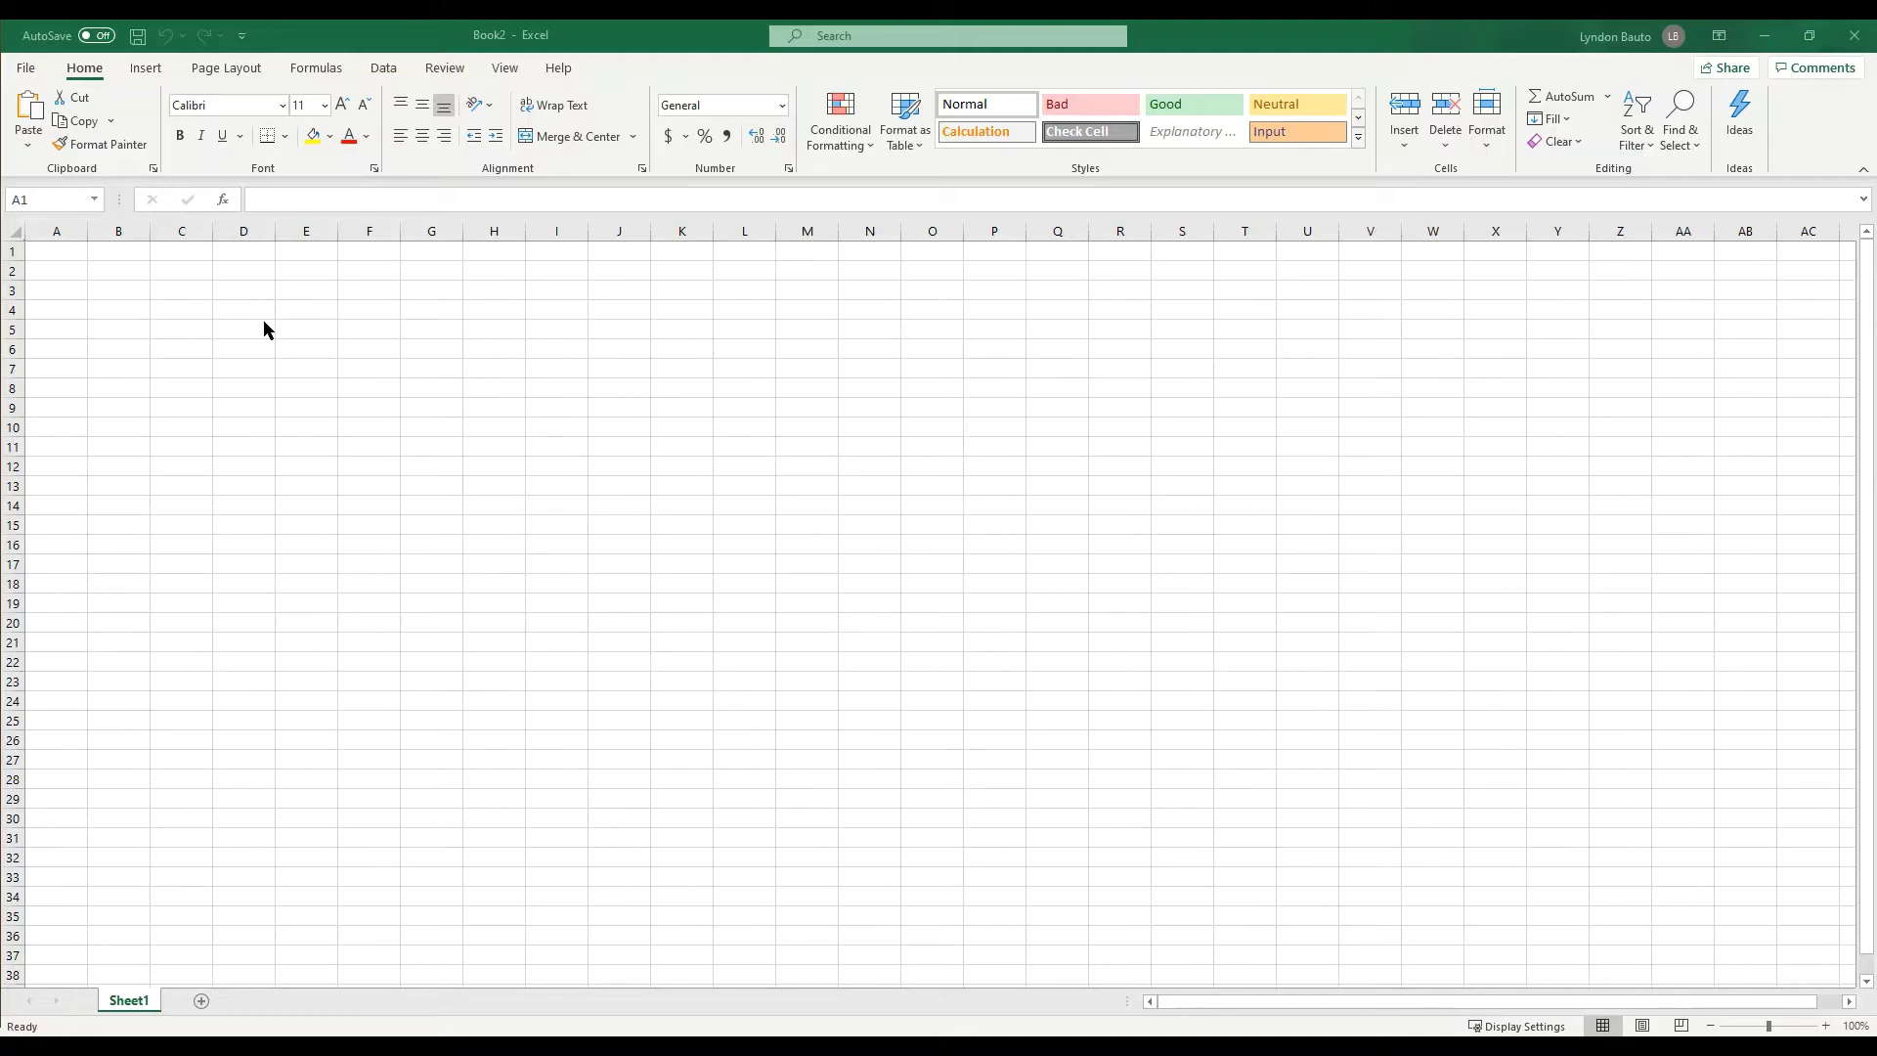
# - Start an ODBC import from the Data ribbon via Get Data > From Other Sources
pyautogui.click(384, 73)
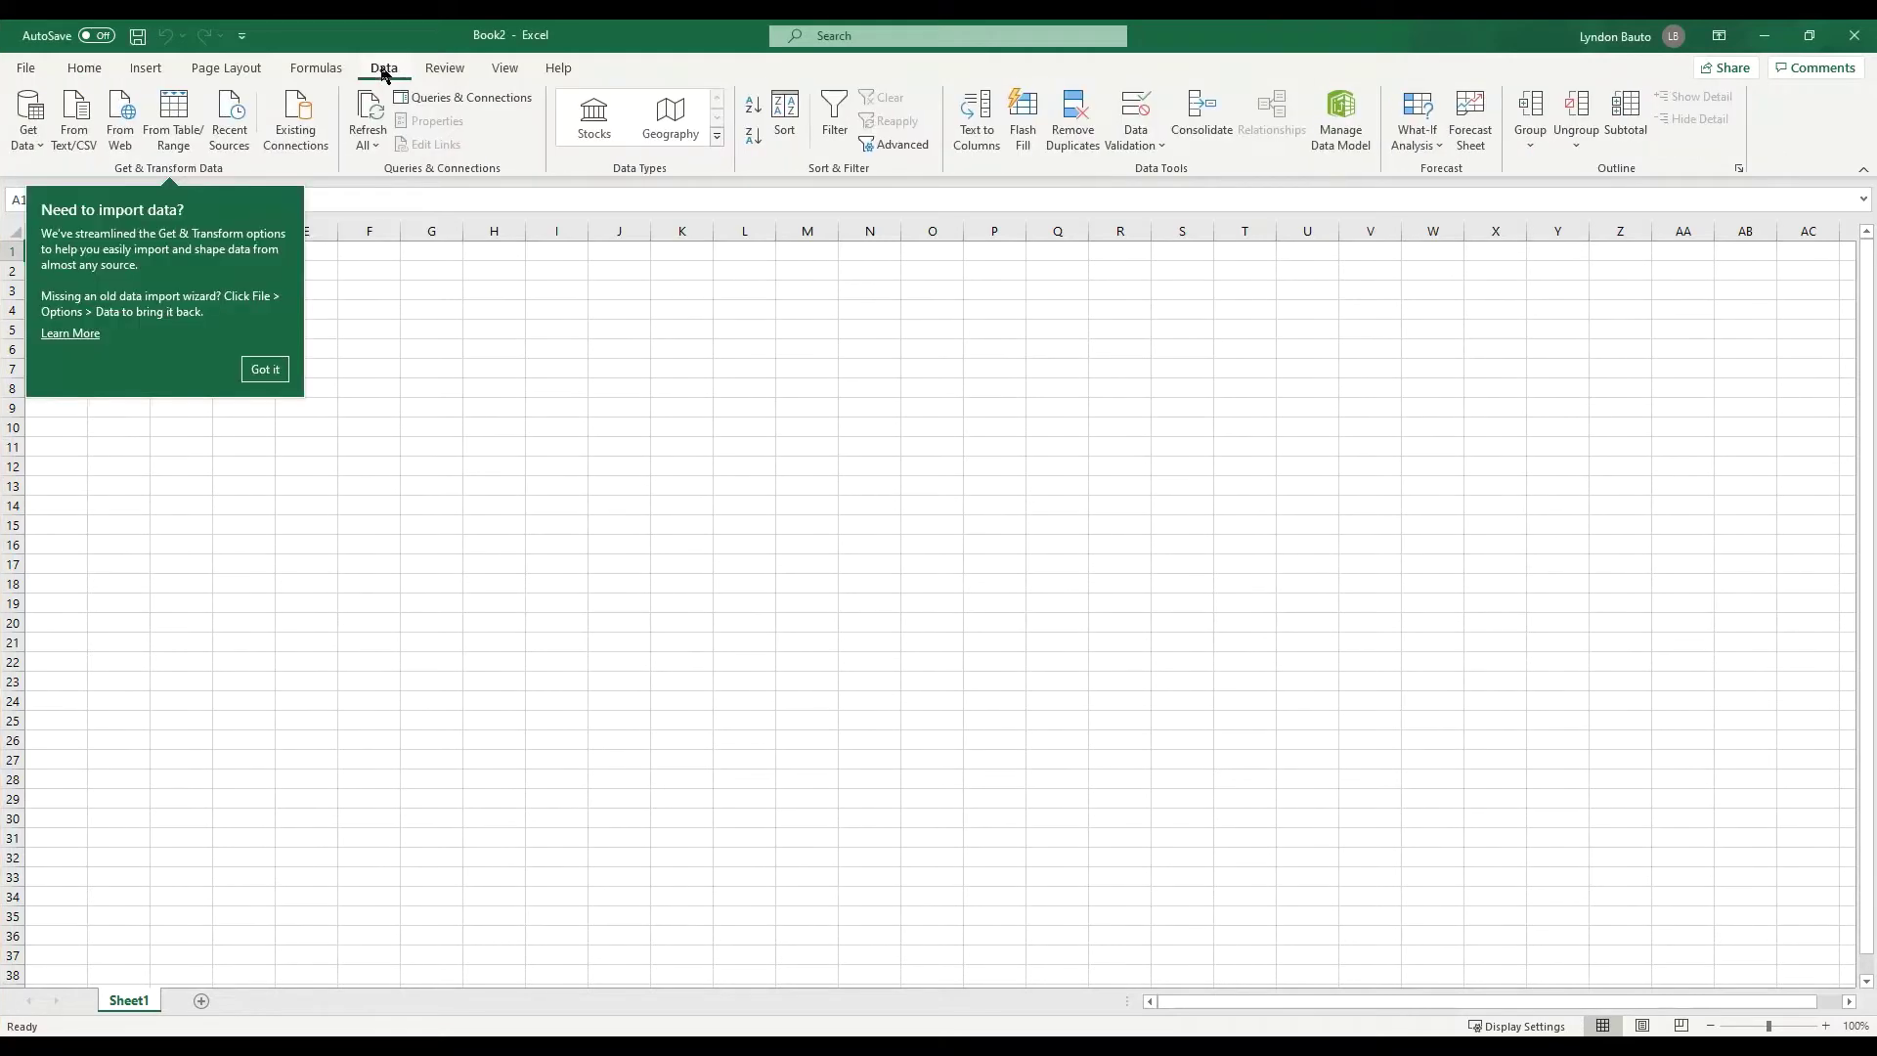
pyautogui.click(275, 373)
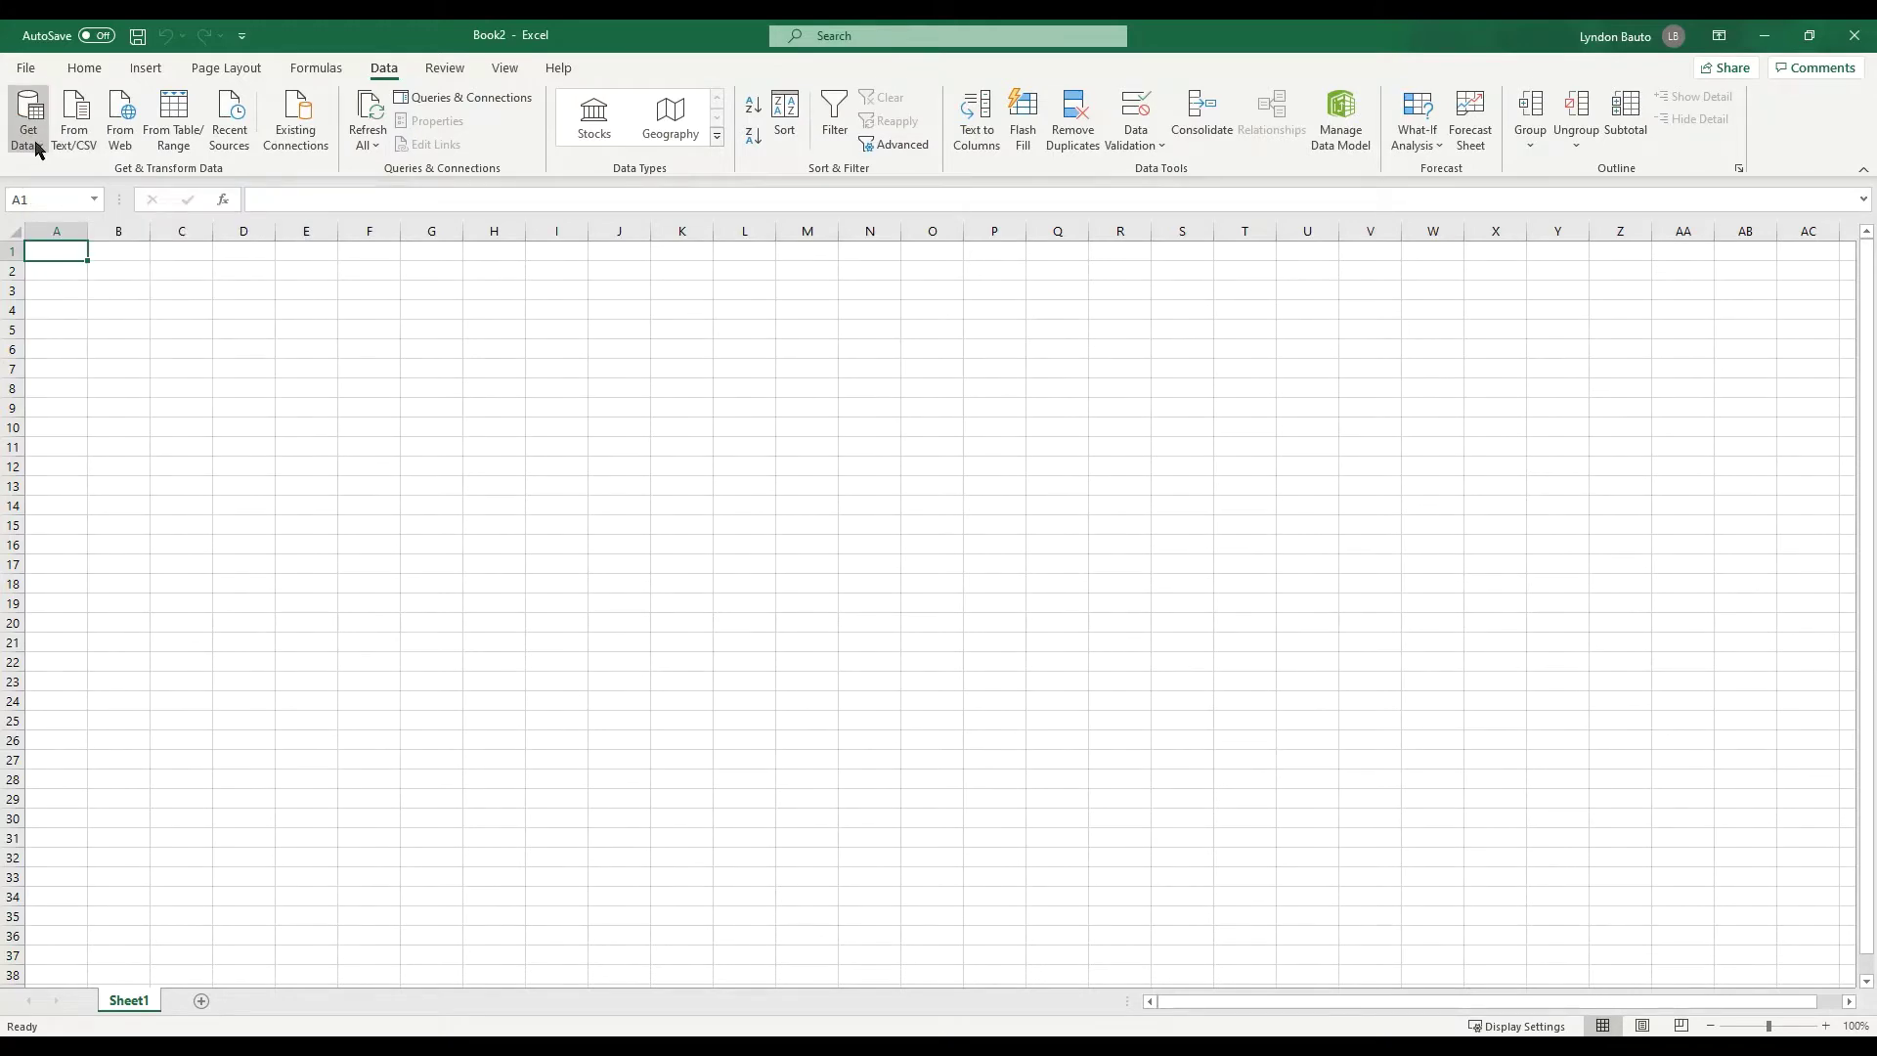
pyautogui.click(38, 149)
pyautogui.moveTo(116, 368)
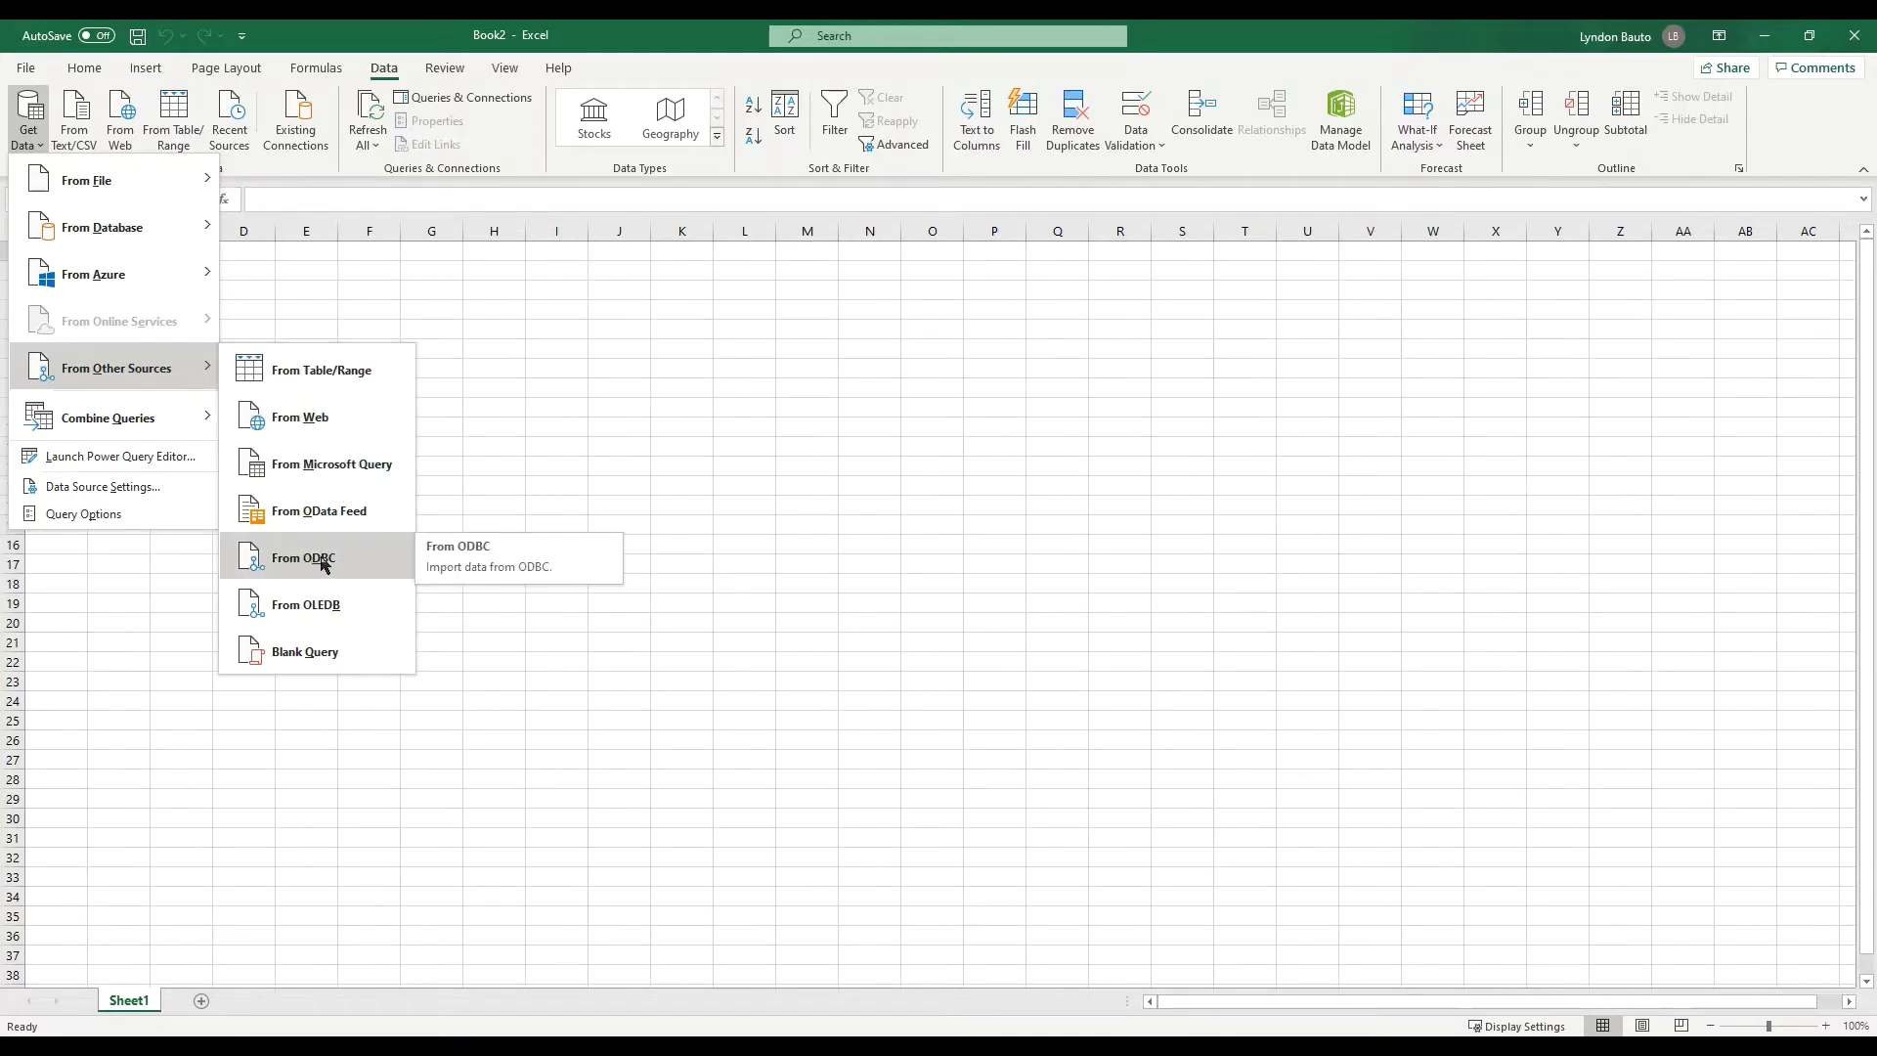
pyautogui.click(366, 559)
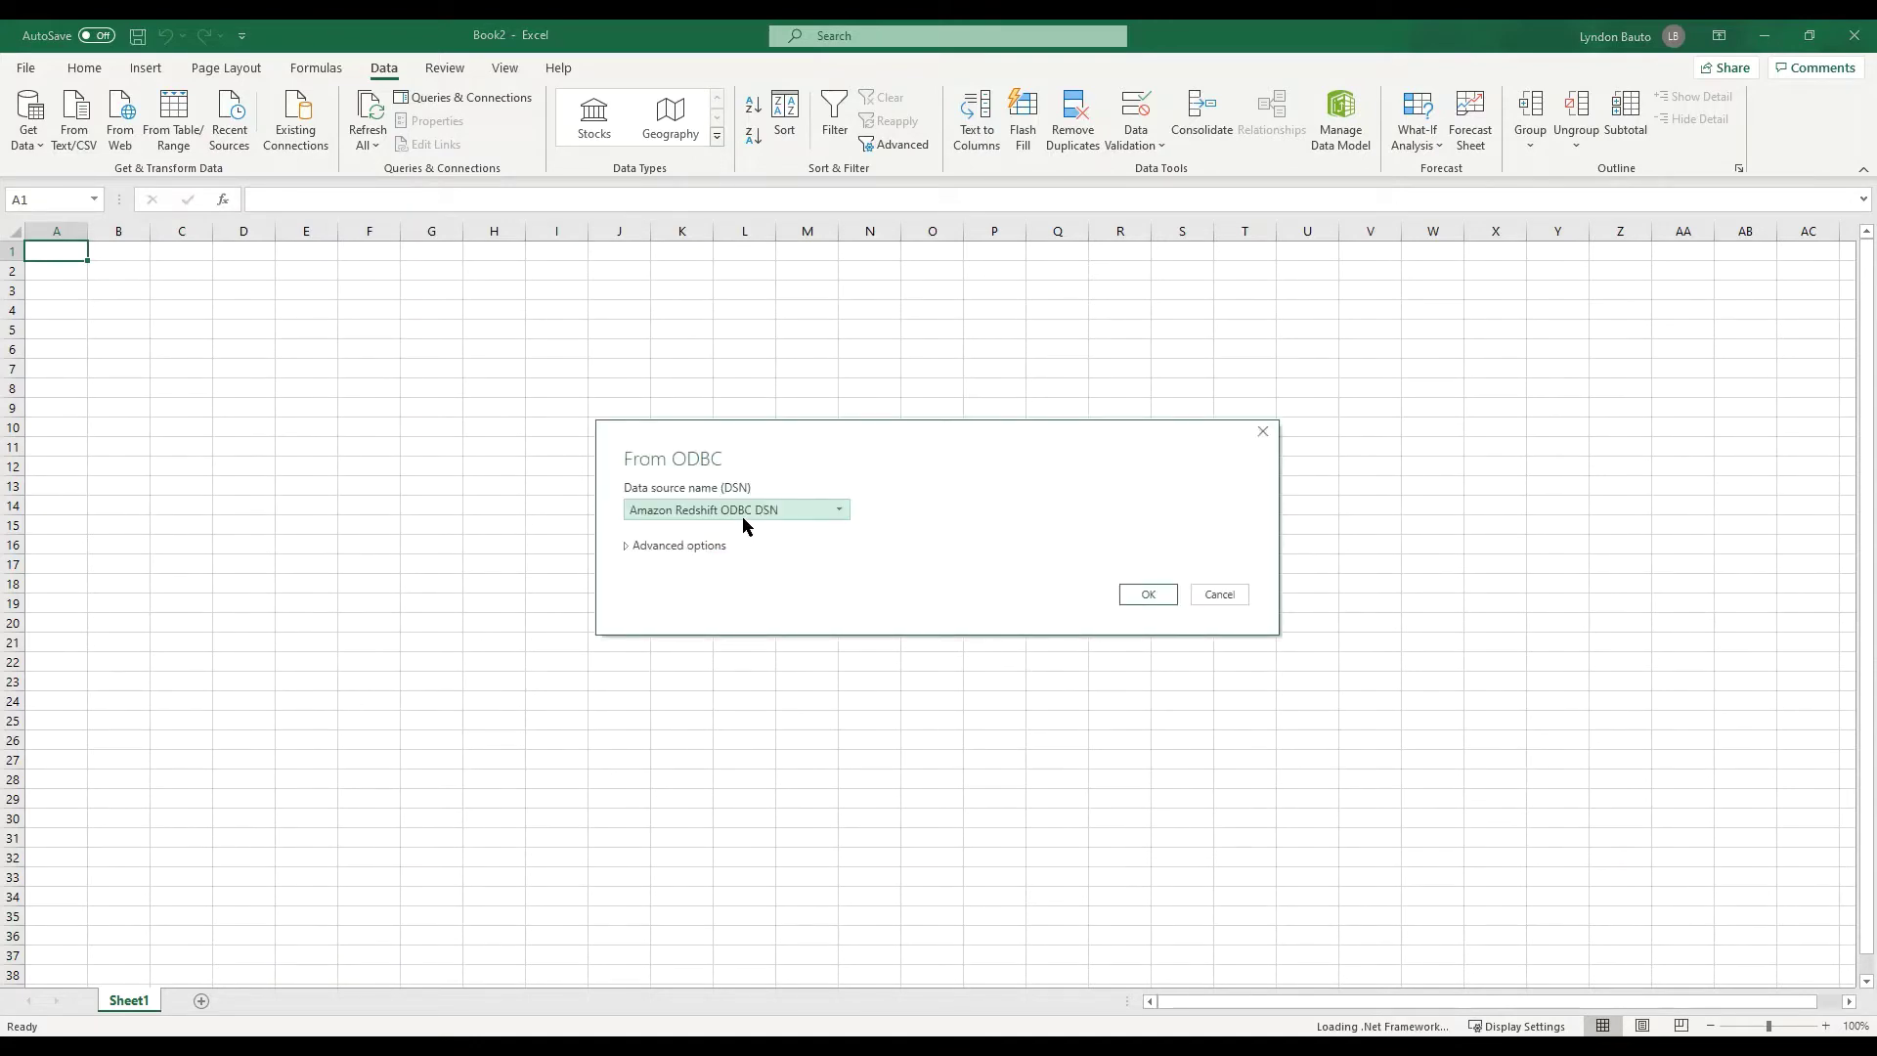
# - Connect to the ODFE SQL ODBC DSN so the Navigator lists its 12 tables
pyautogui.click(740, 511)
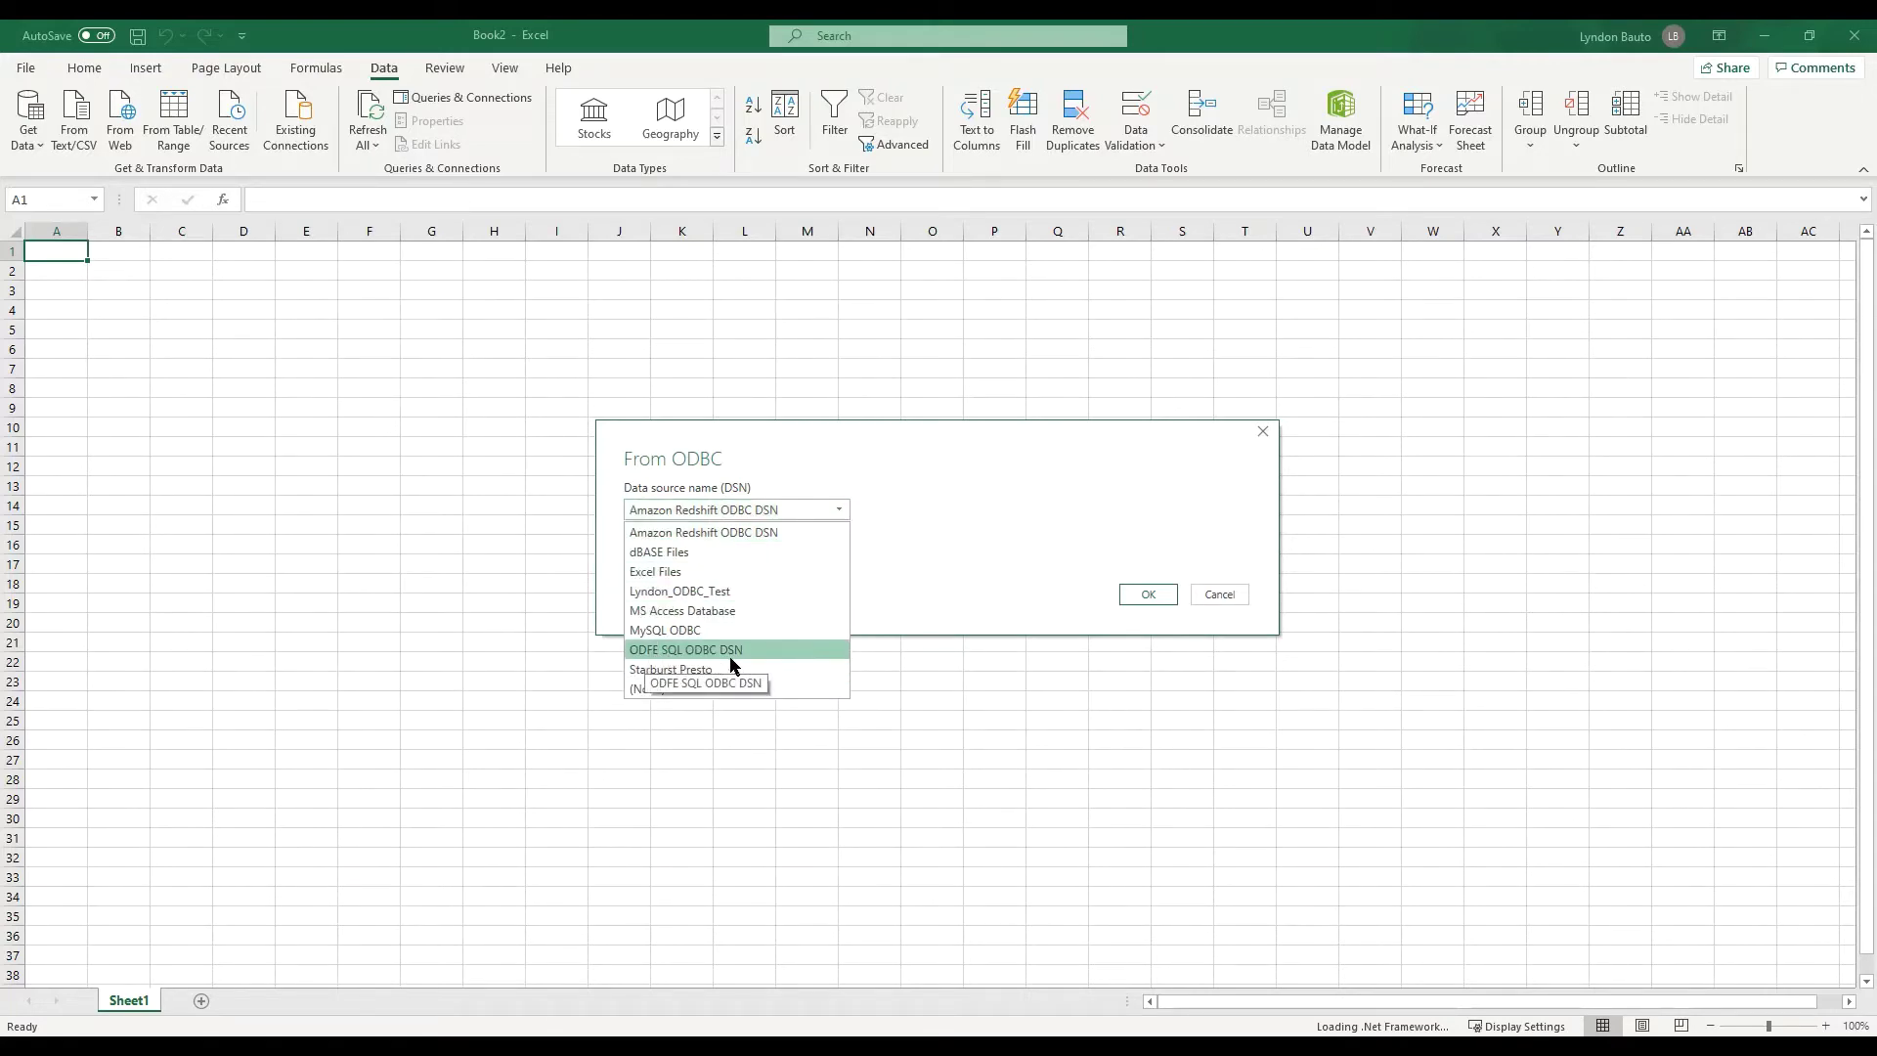
pyautogui.click(667, 654)
pyautogui.click(624, 547)
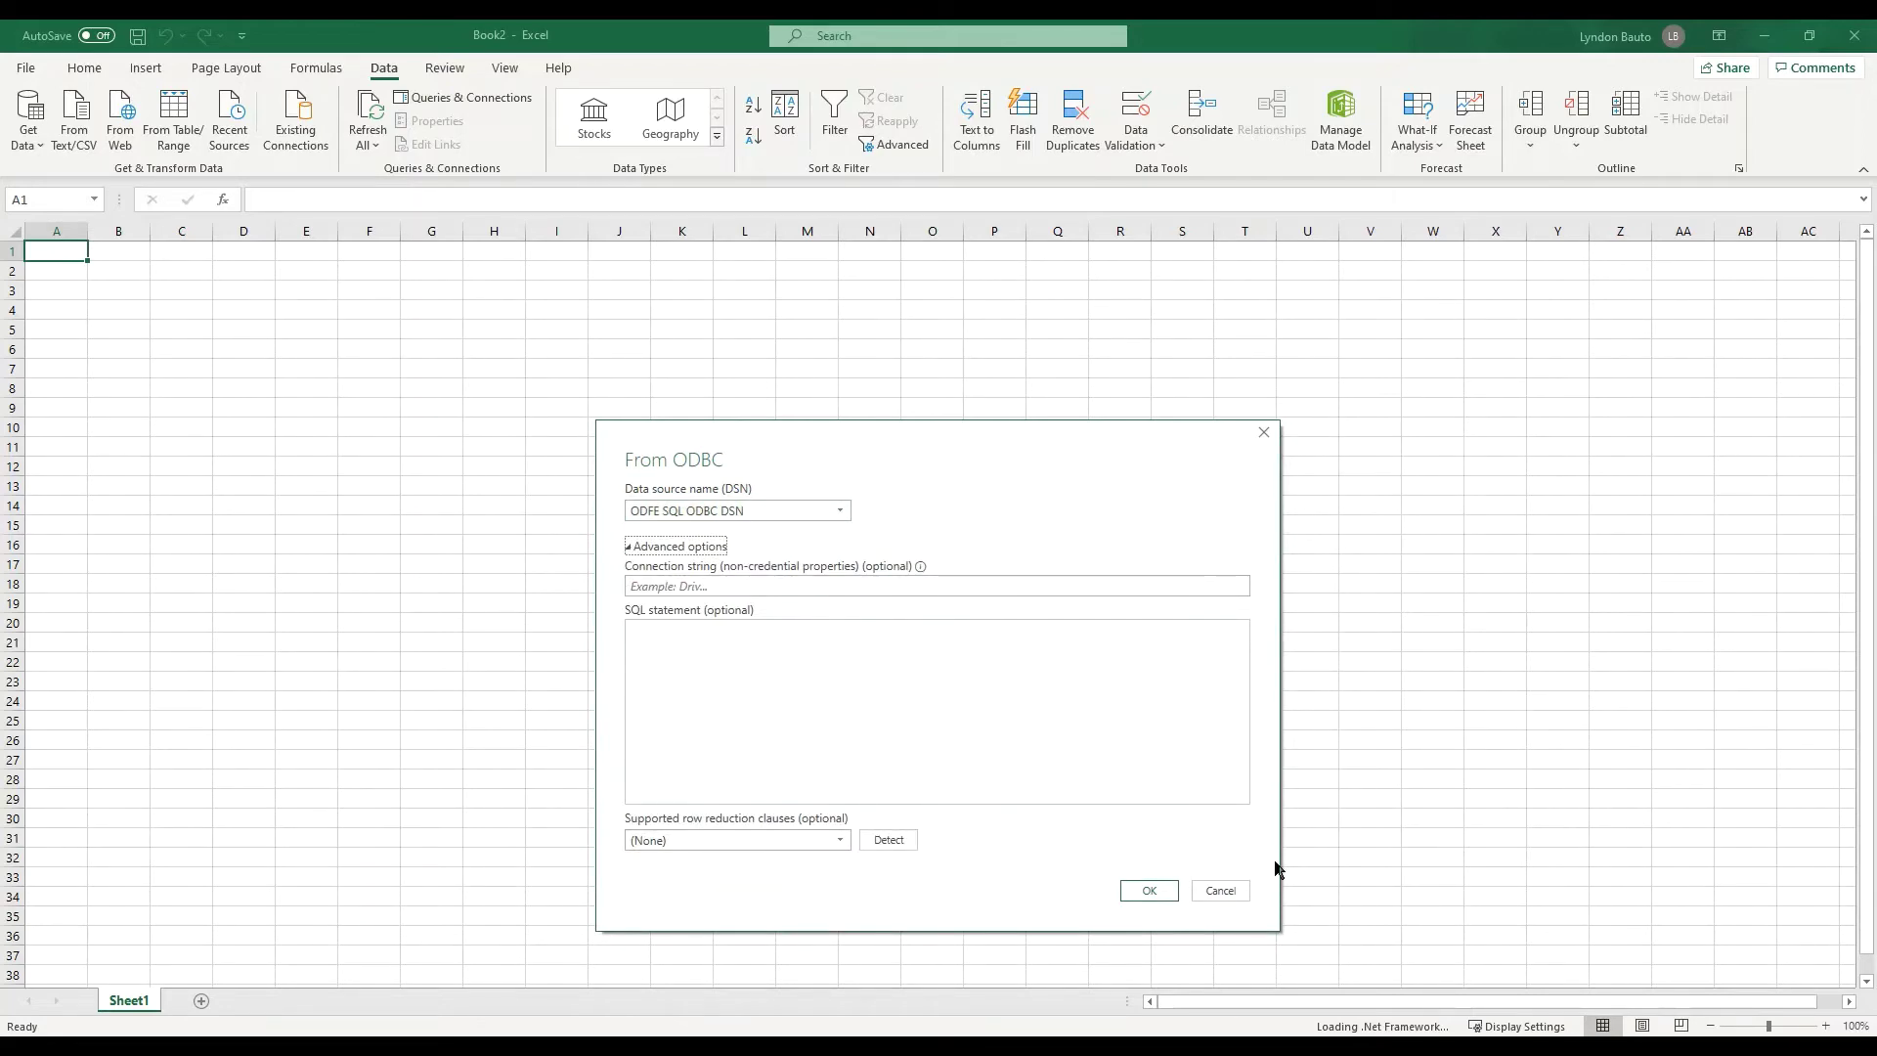
pyautogui.click(1148, 891)
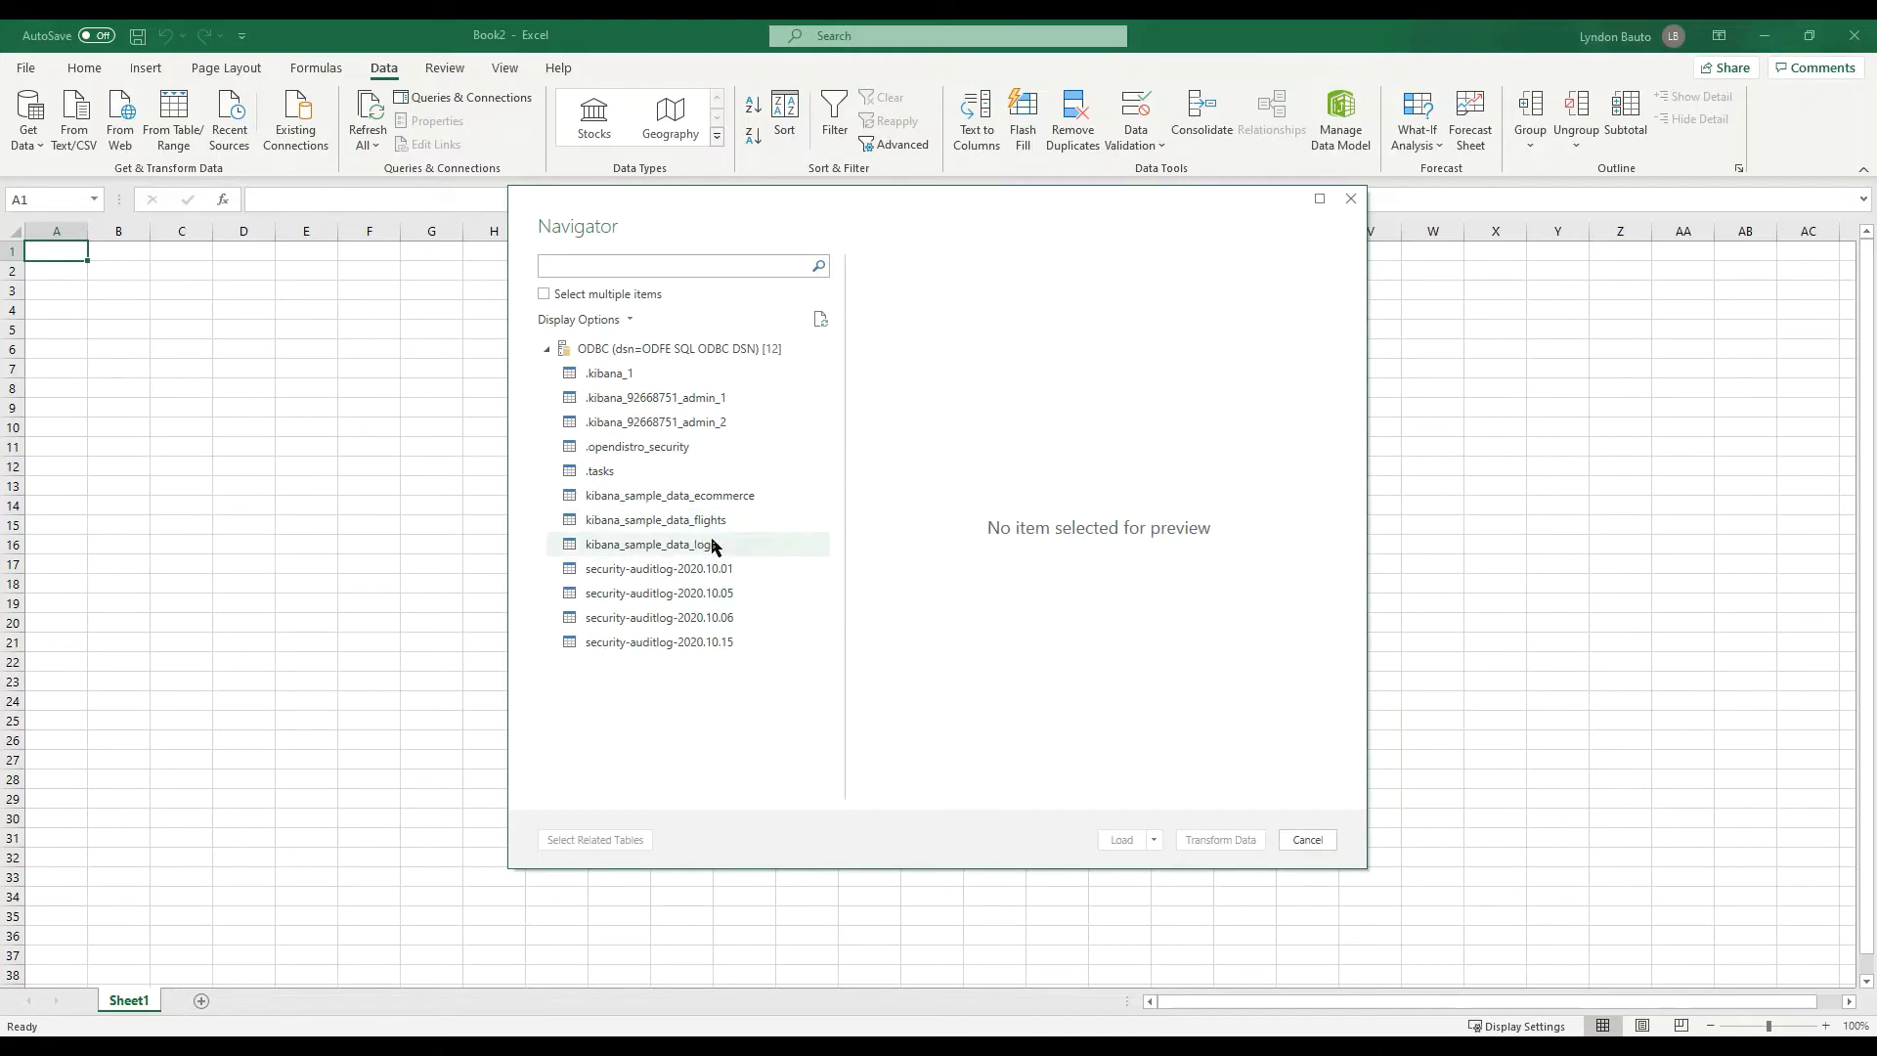
# - Load kibana_sample_data_flights into a new Sheet2 as a 200-row table
pyautogui.click(672, 528)
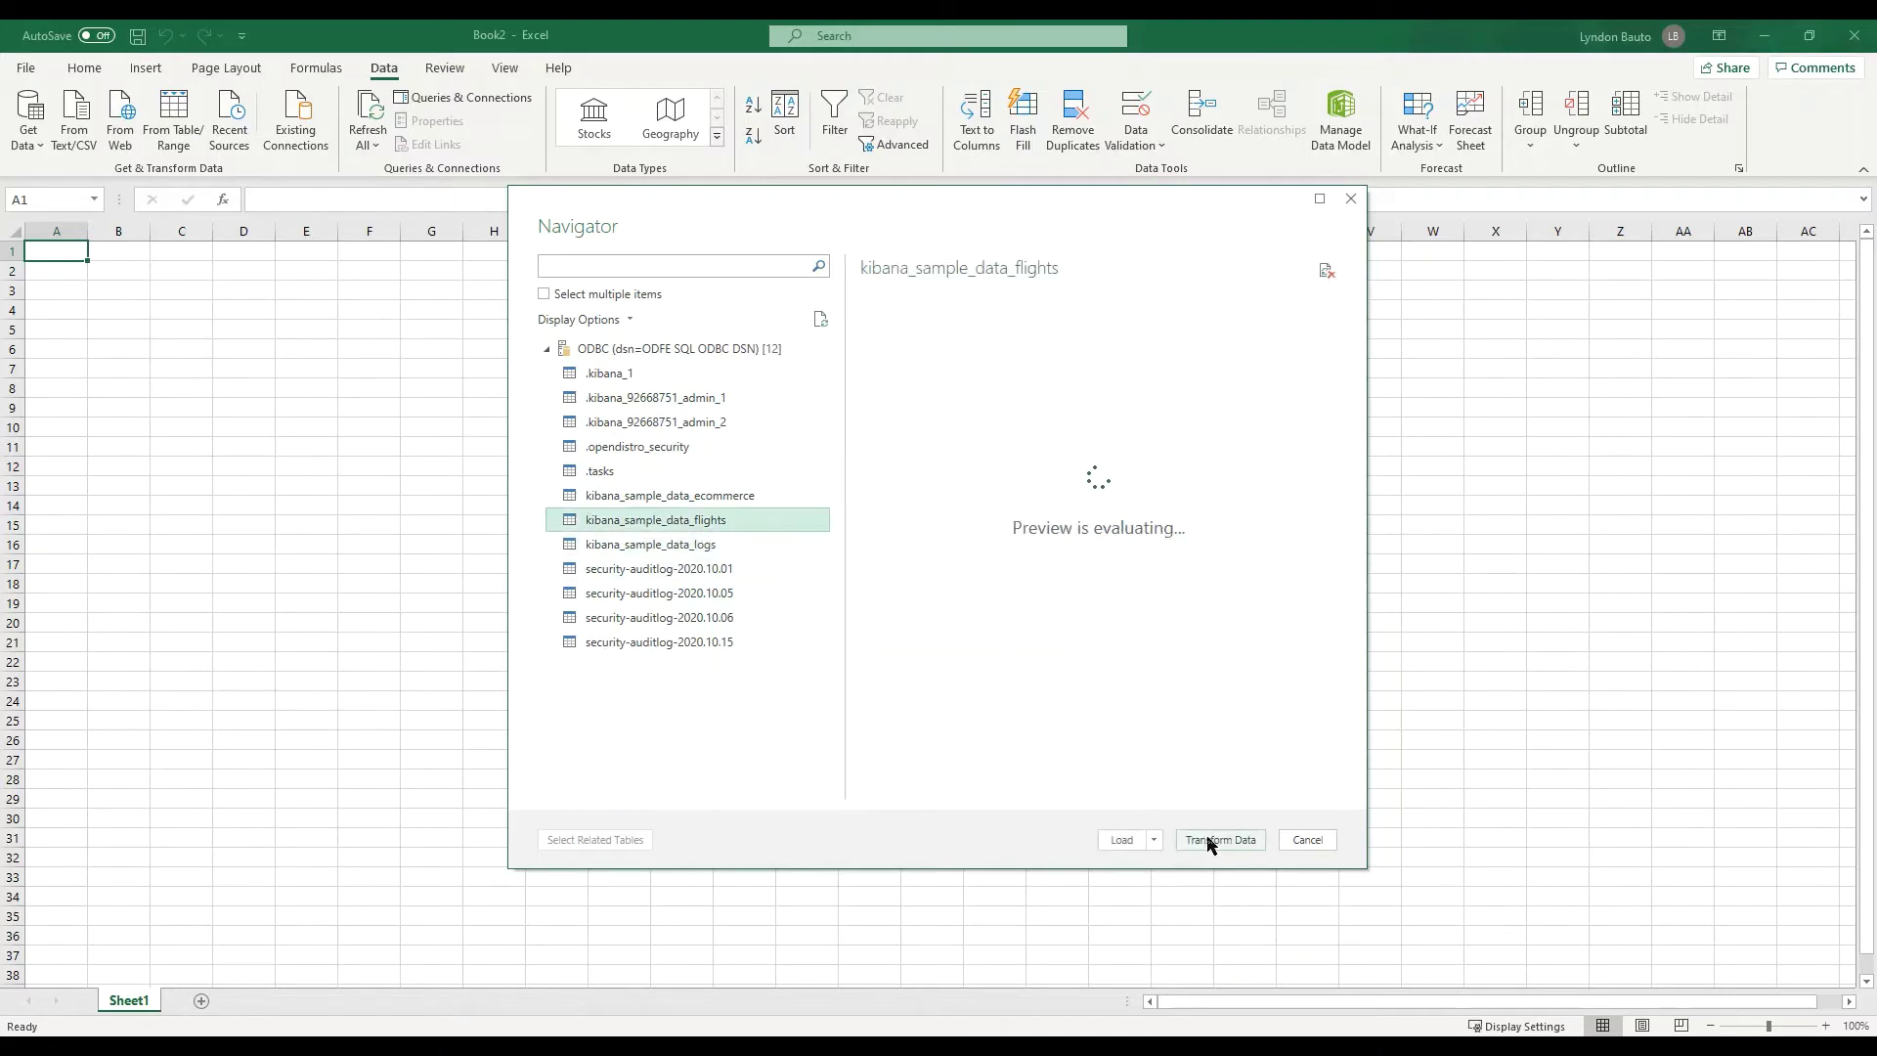
pyautogui.click(1117, 840)
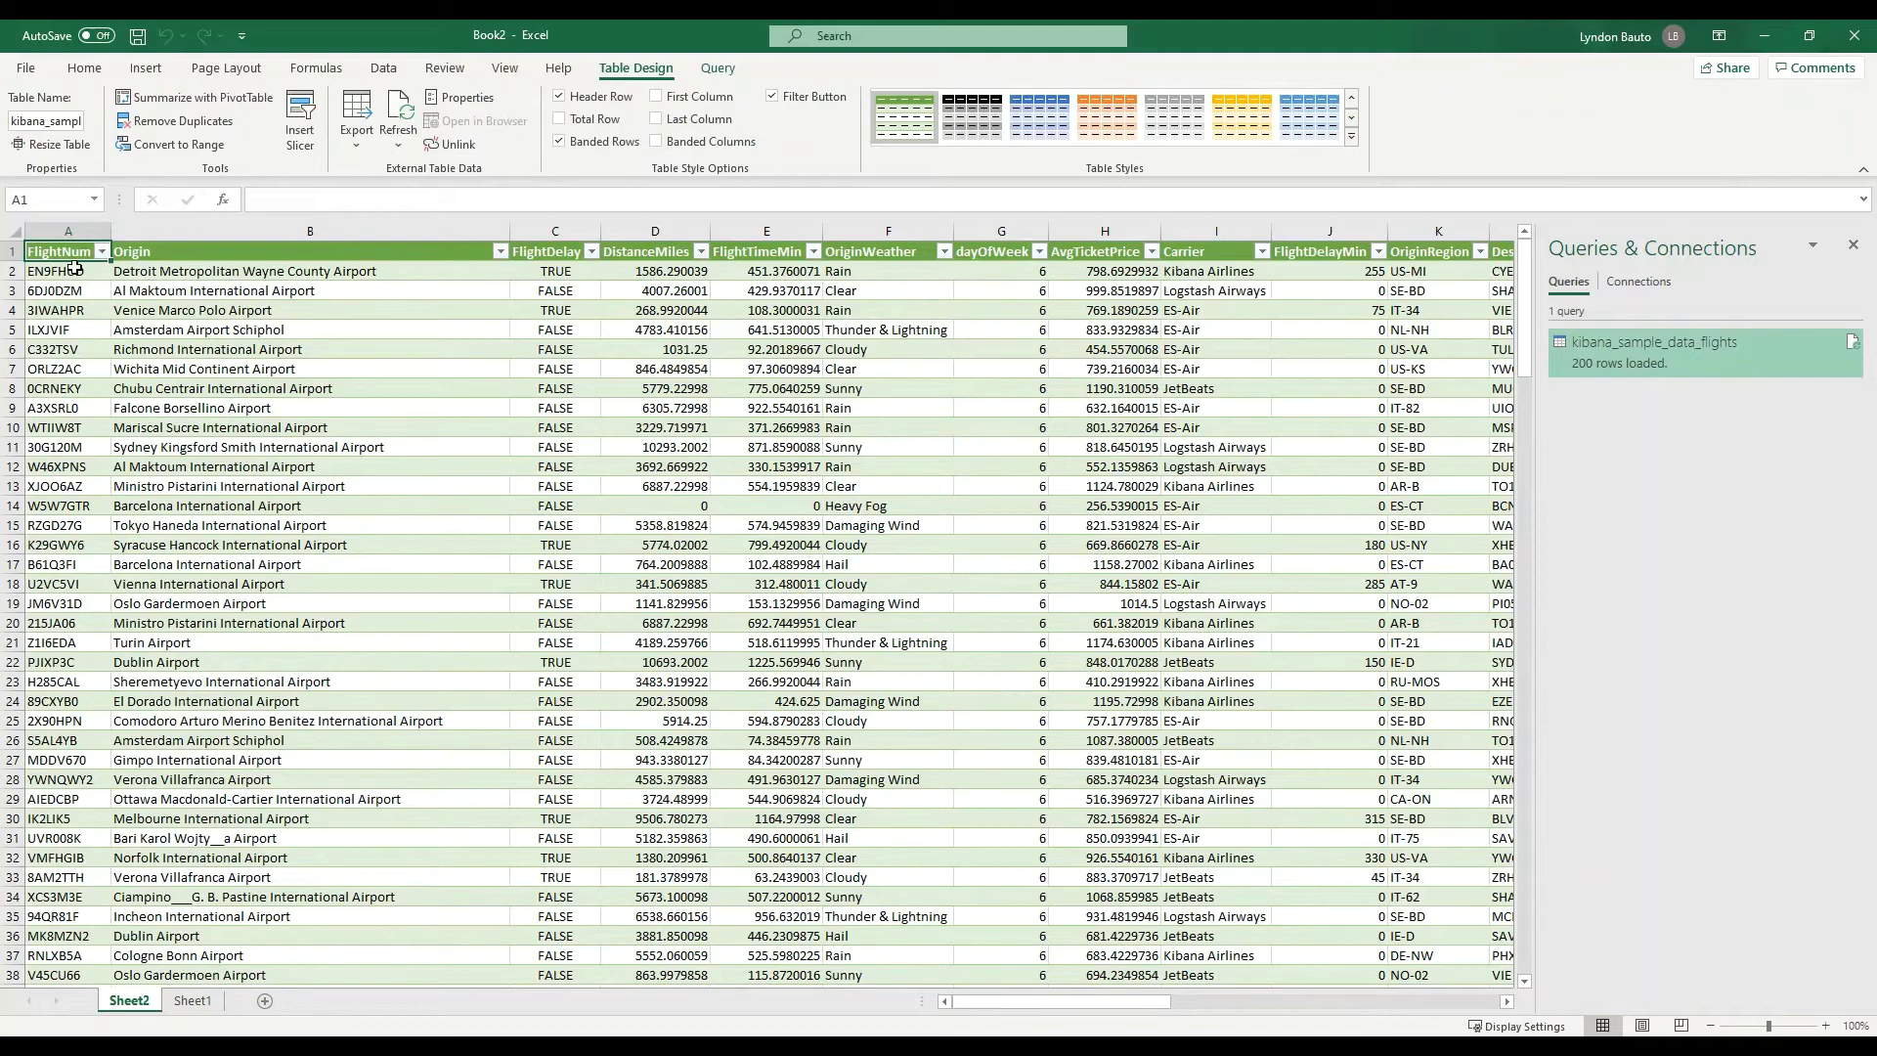
pyautogui.scroll(-5, 469, 660)
pyautogui.scroll(-6, 733, 879)
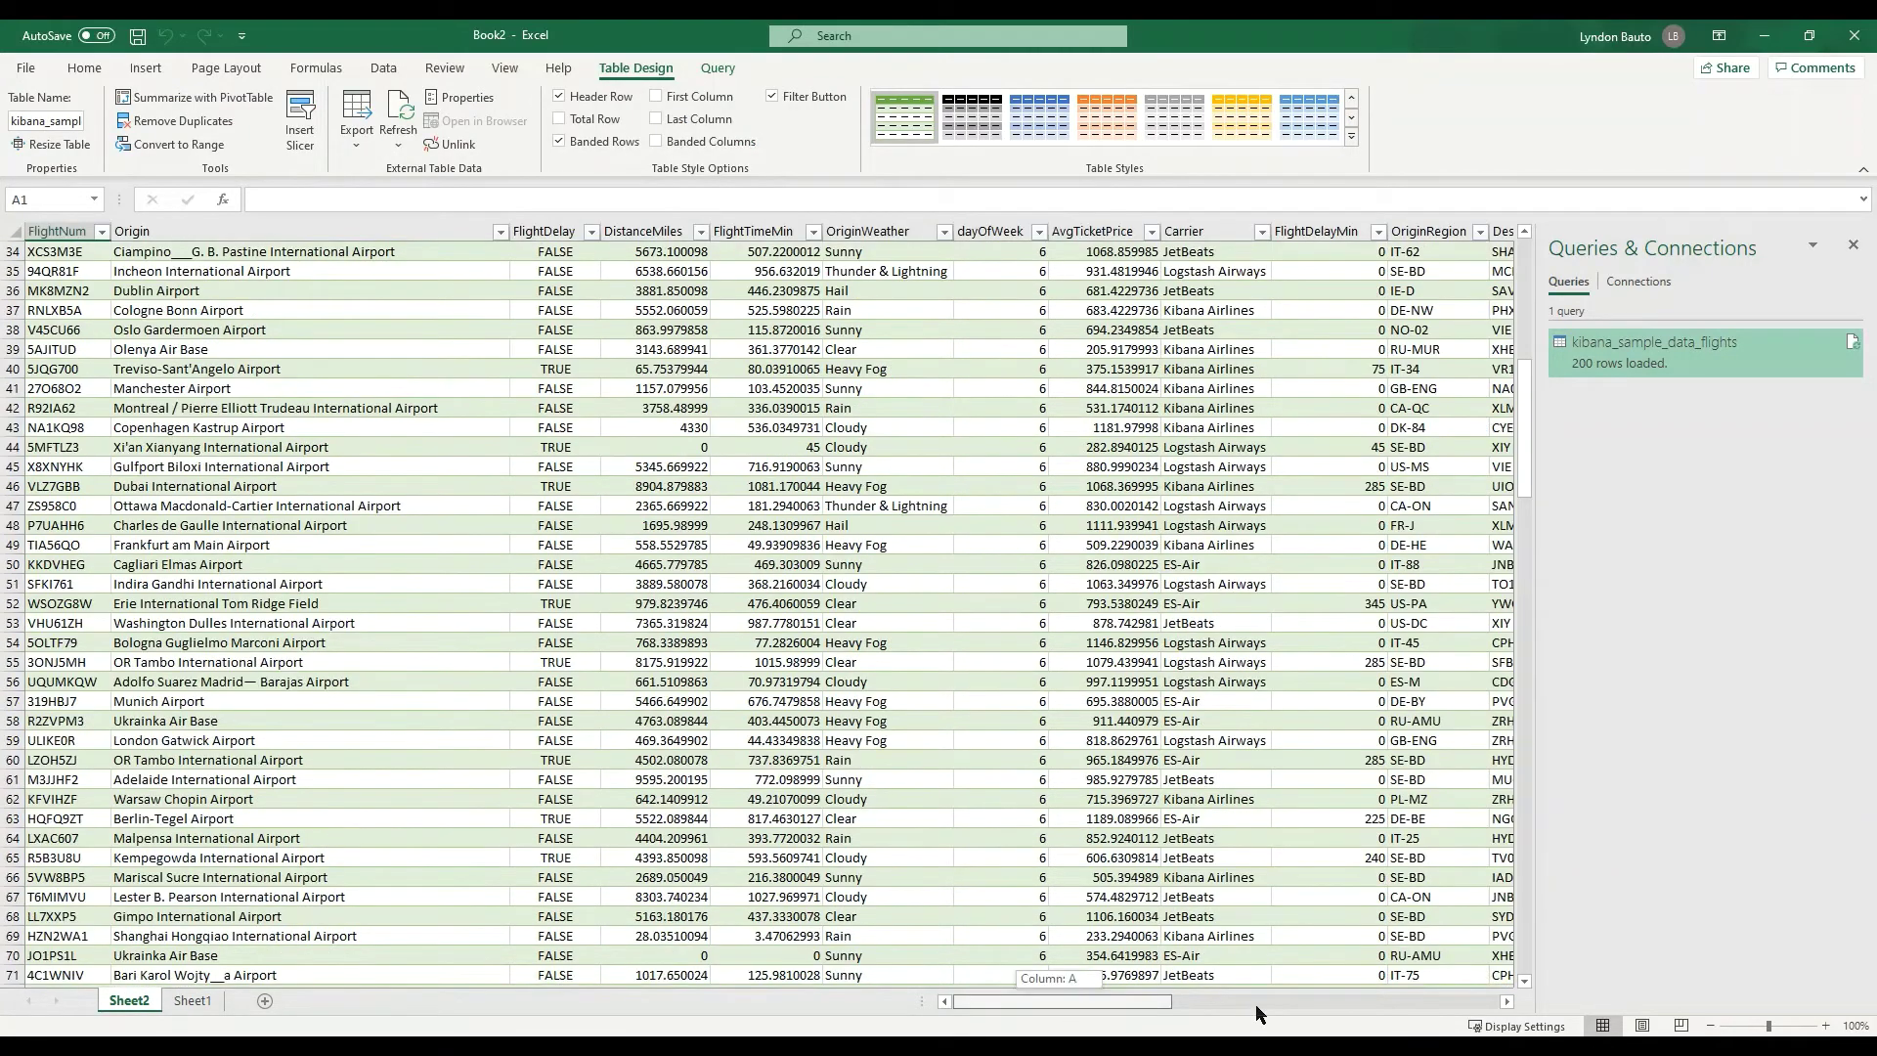
pyautogui.moveTo(1257, 1013); pyautogui.dragTo(954, 1011)
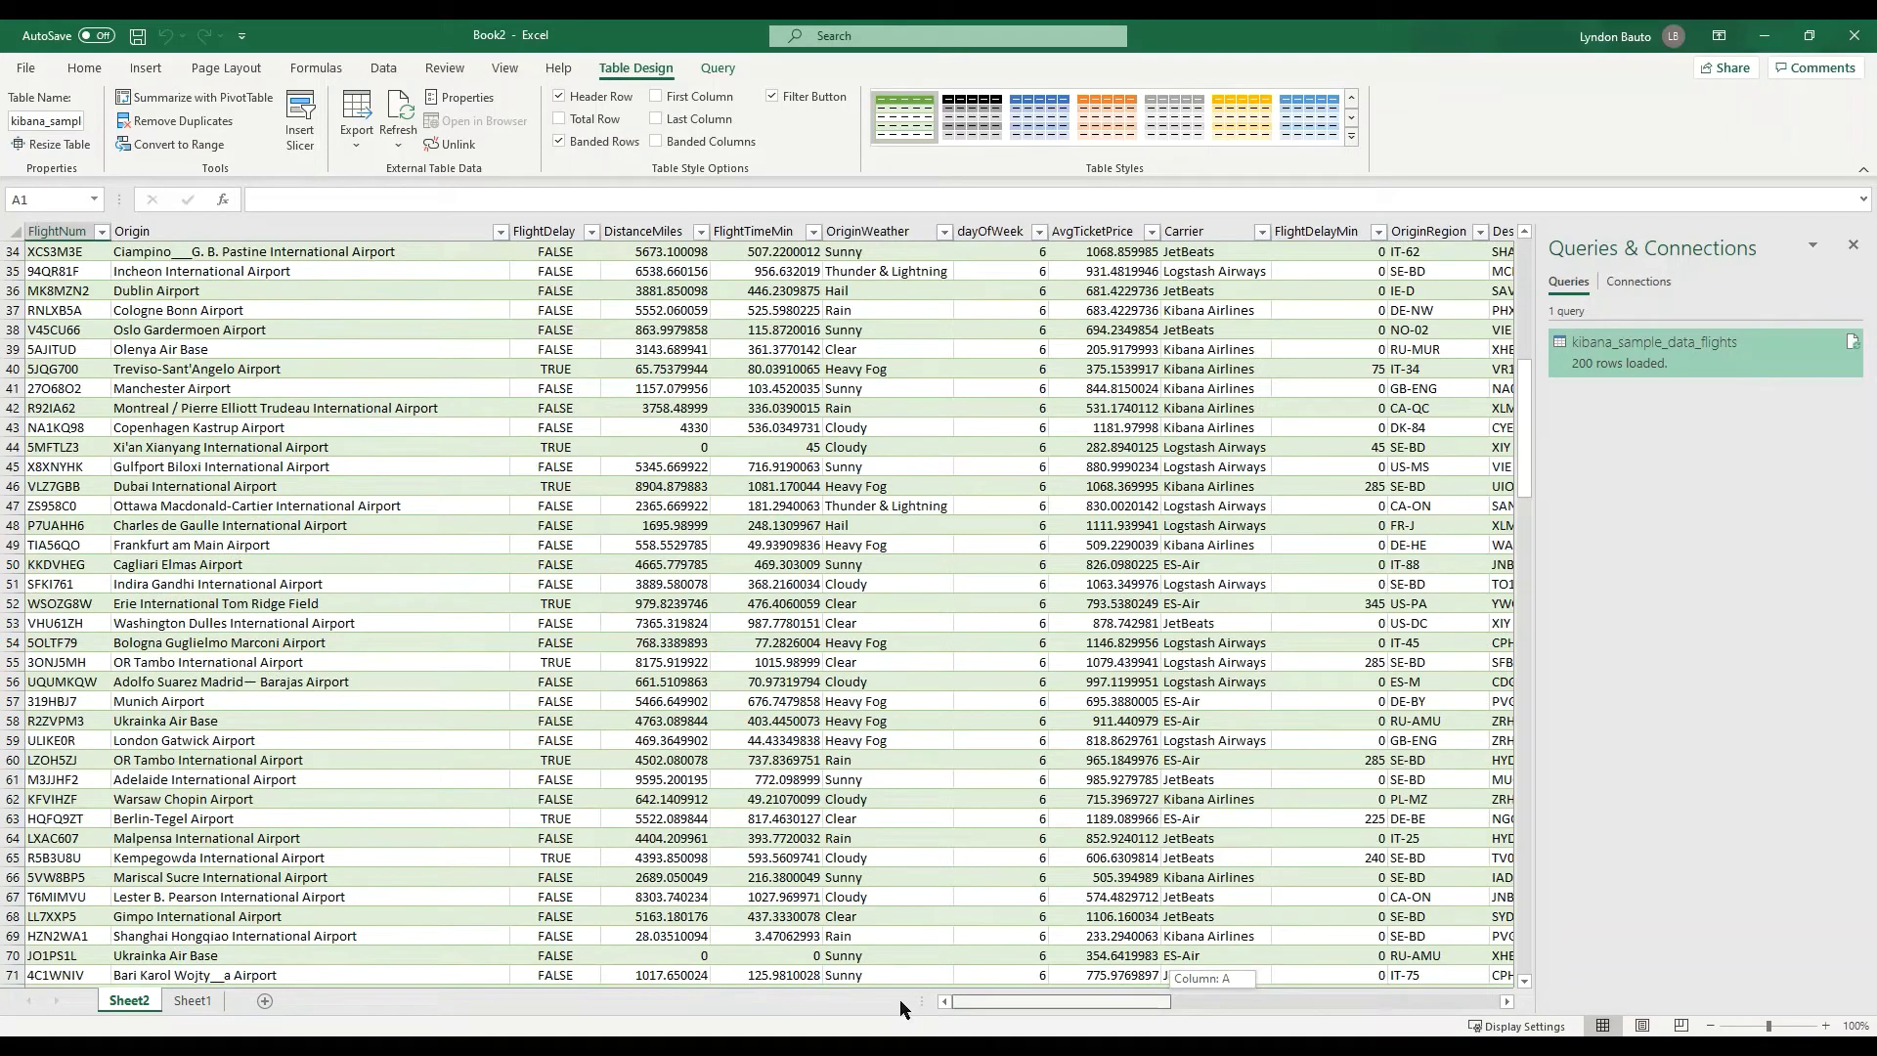
# - Start a second ODBC import connected to the ODFE SQL ODBC DSN
pyautogui.click(140, 68)
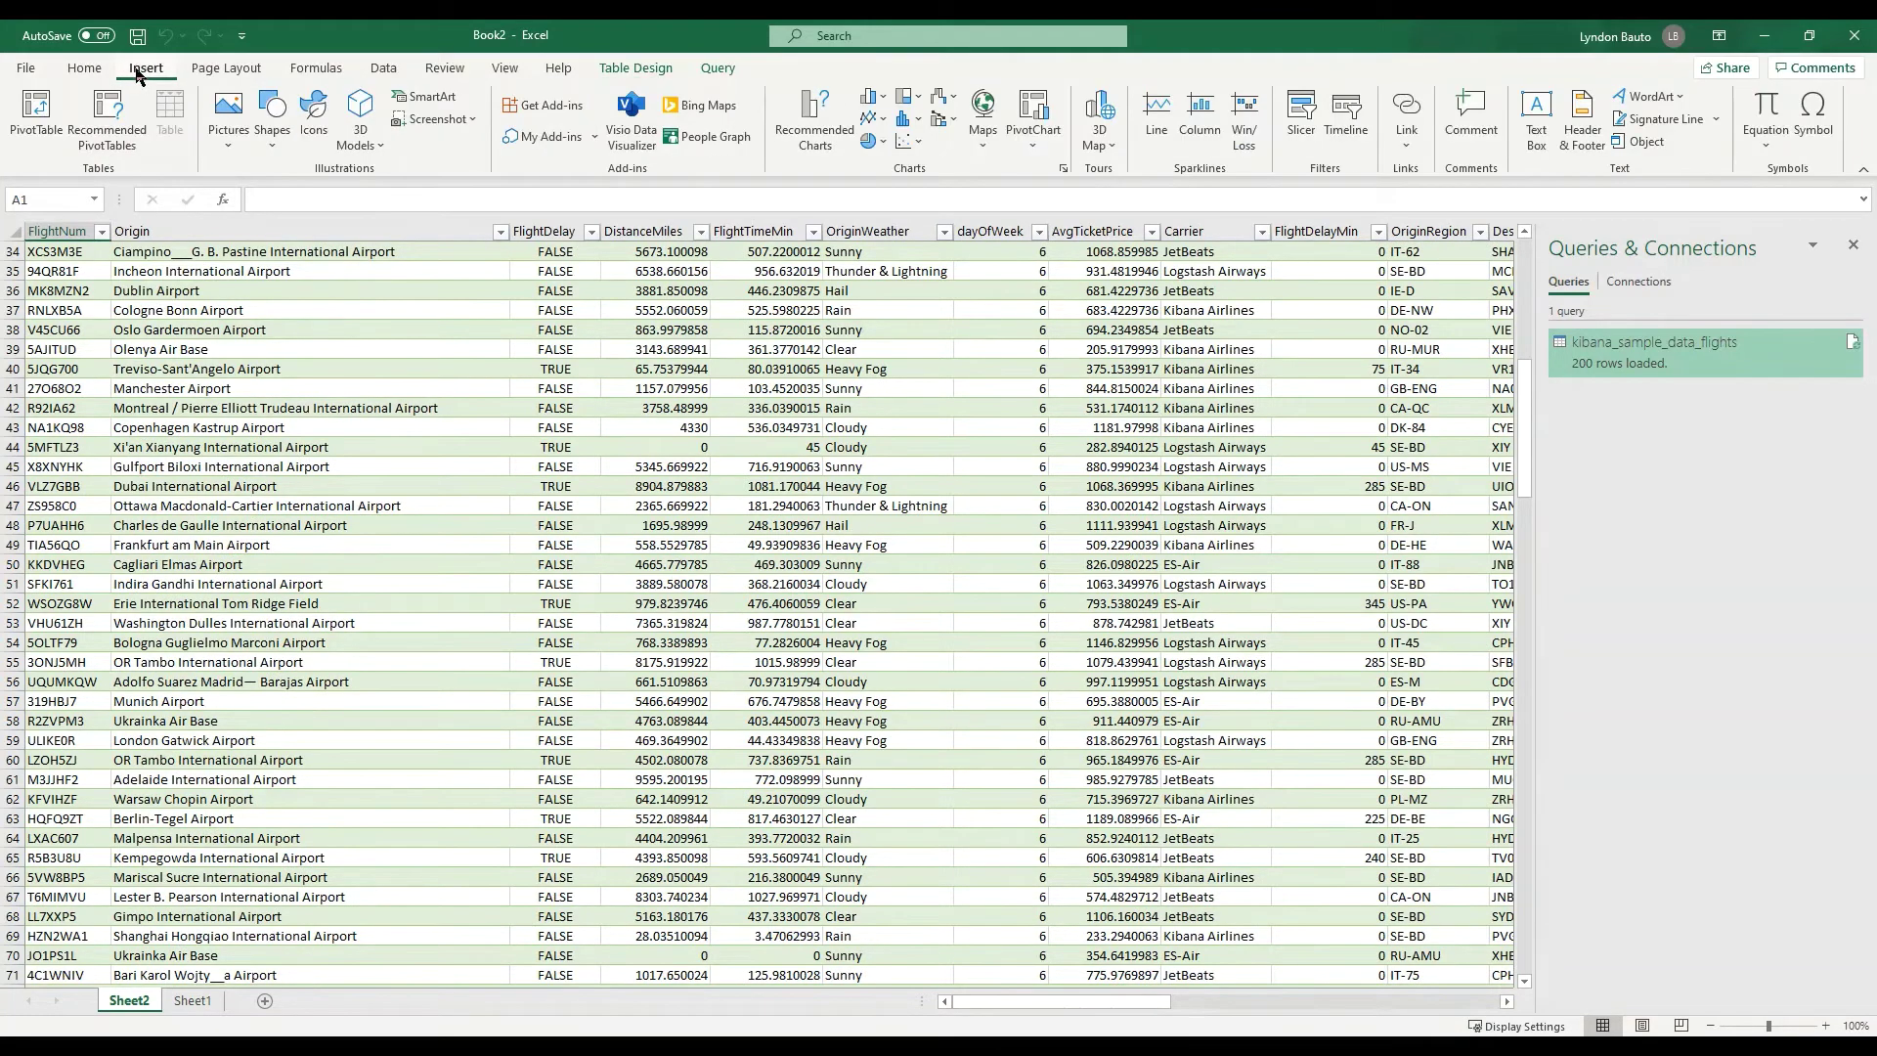
pyautogui.click(382, 69)
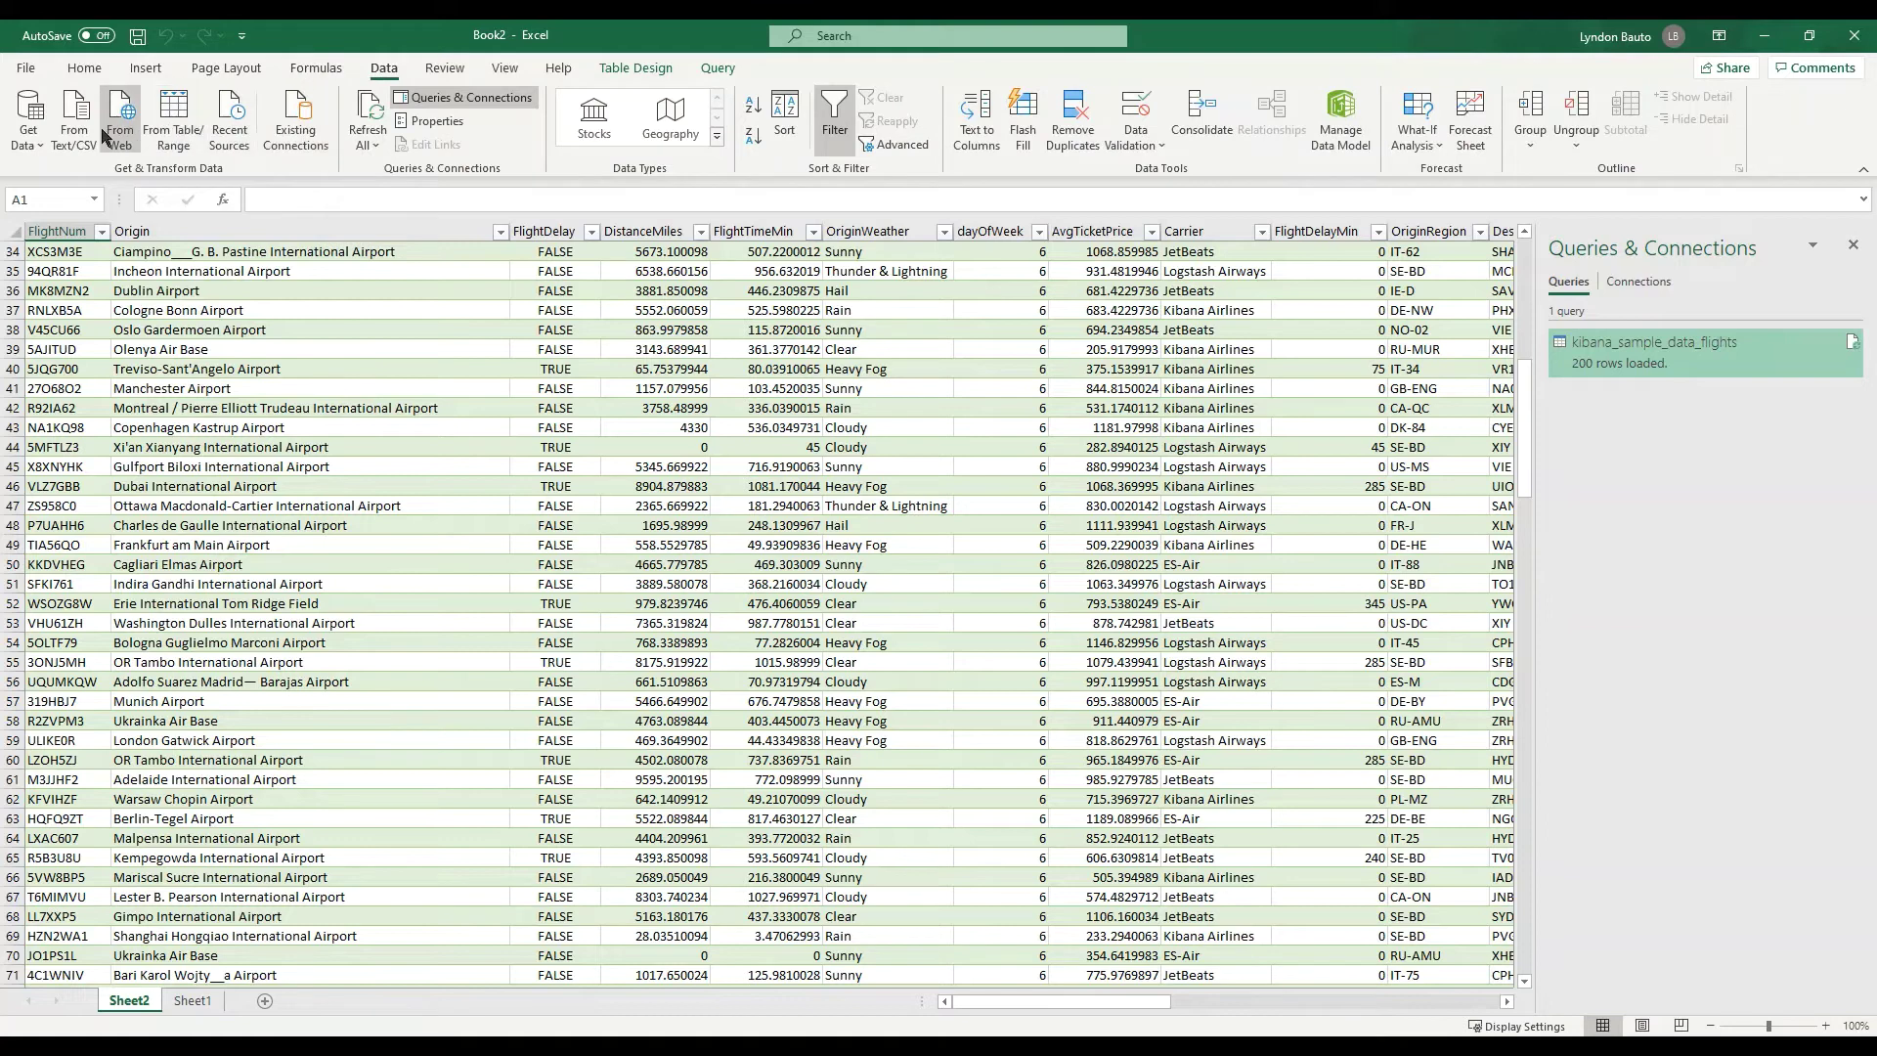
pyautogui.click(30, 135)
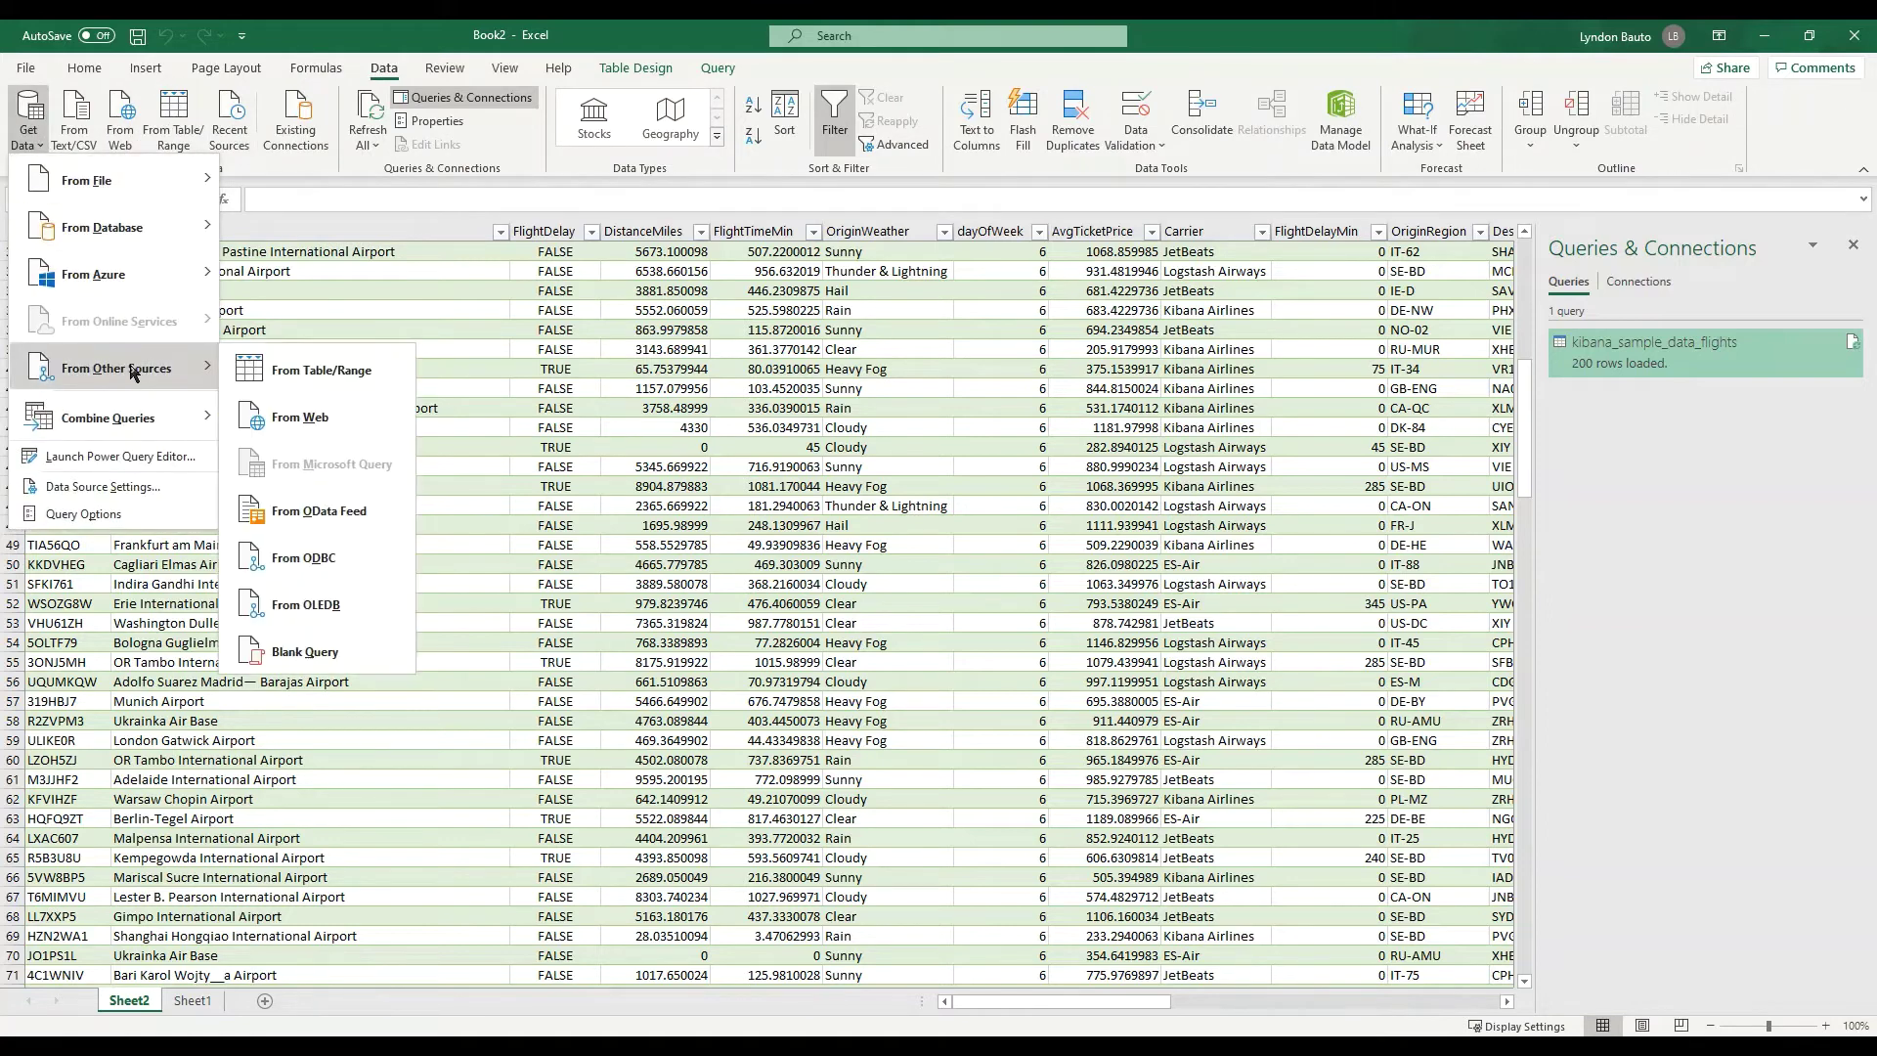
pyautogui.click(320, 564)
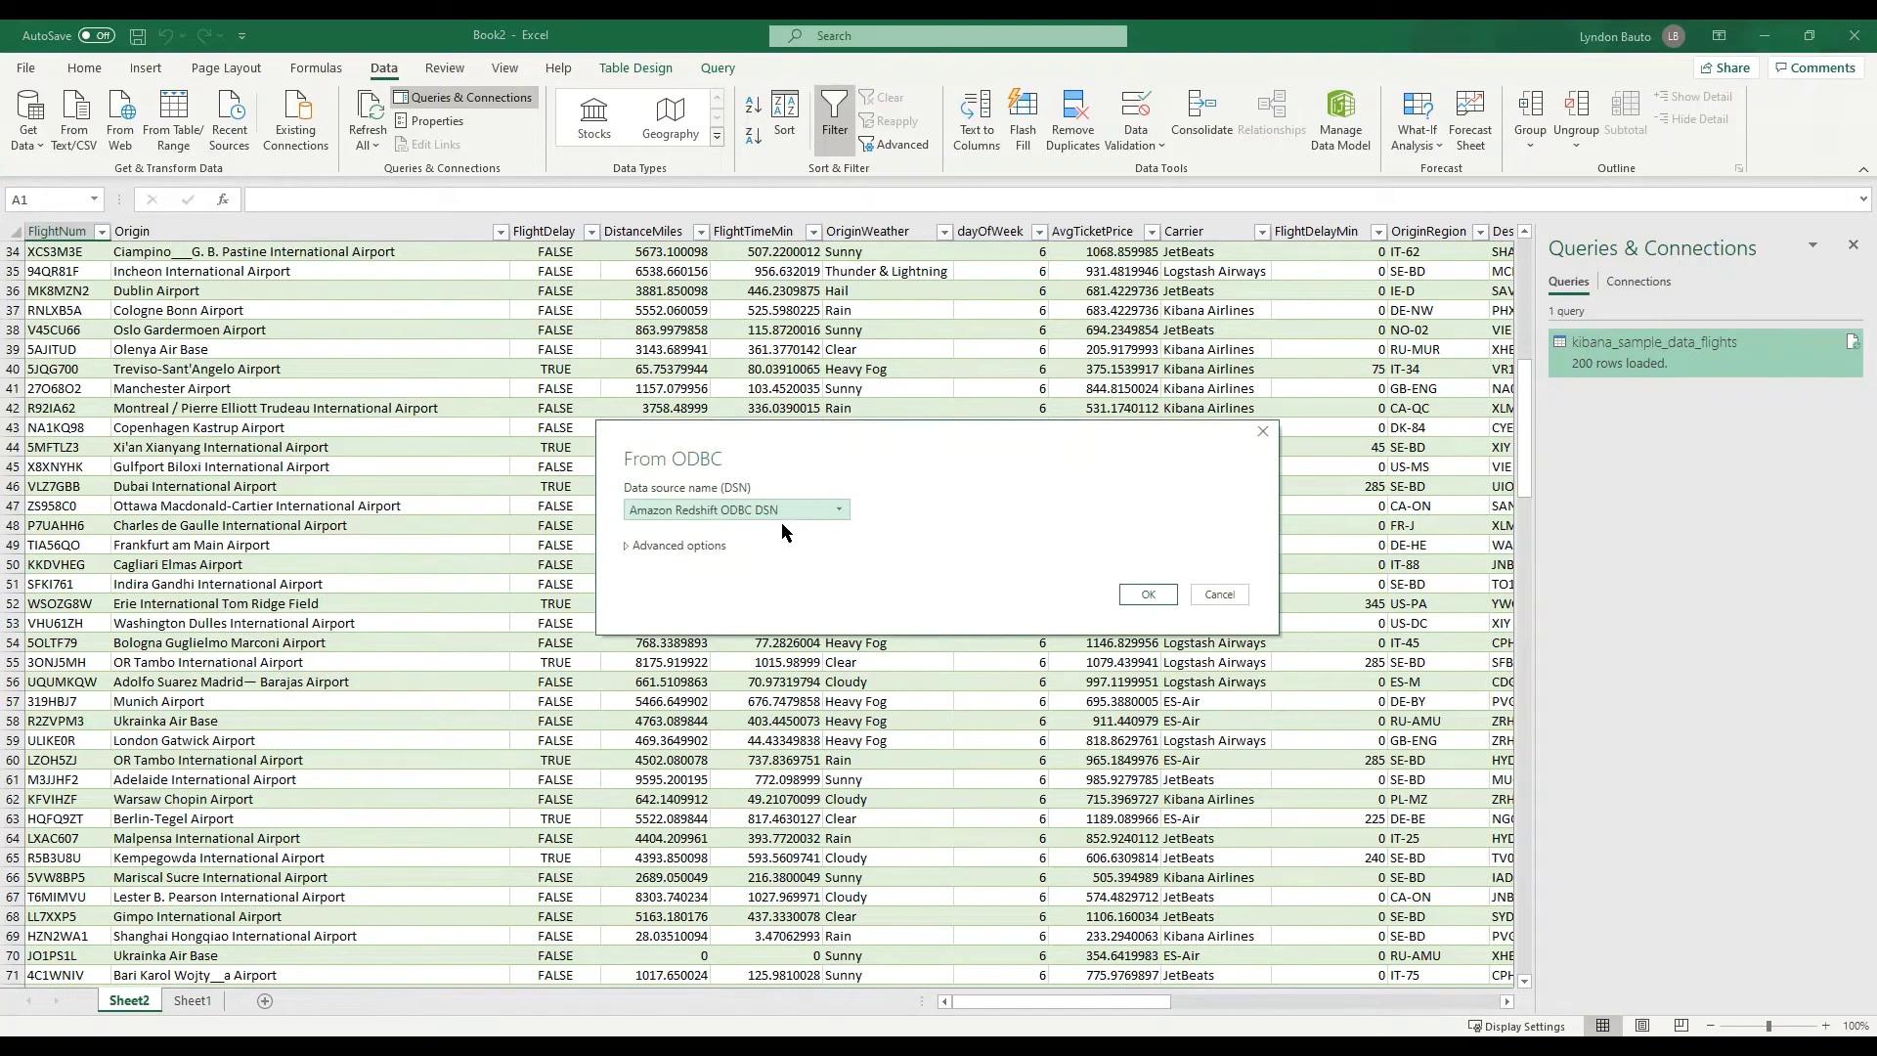
pyautogui.click(780, 510)
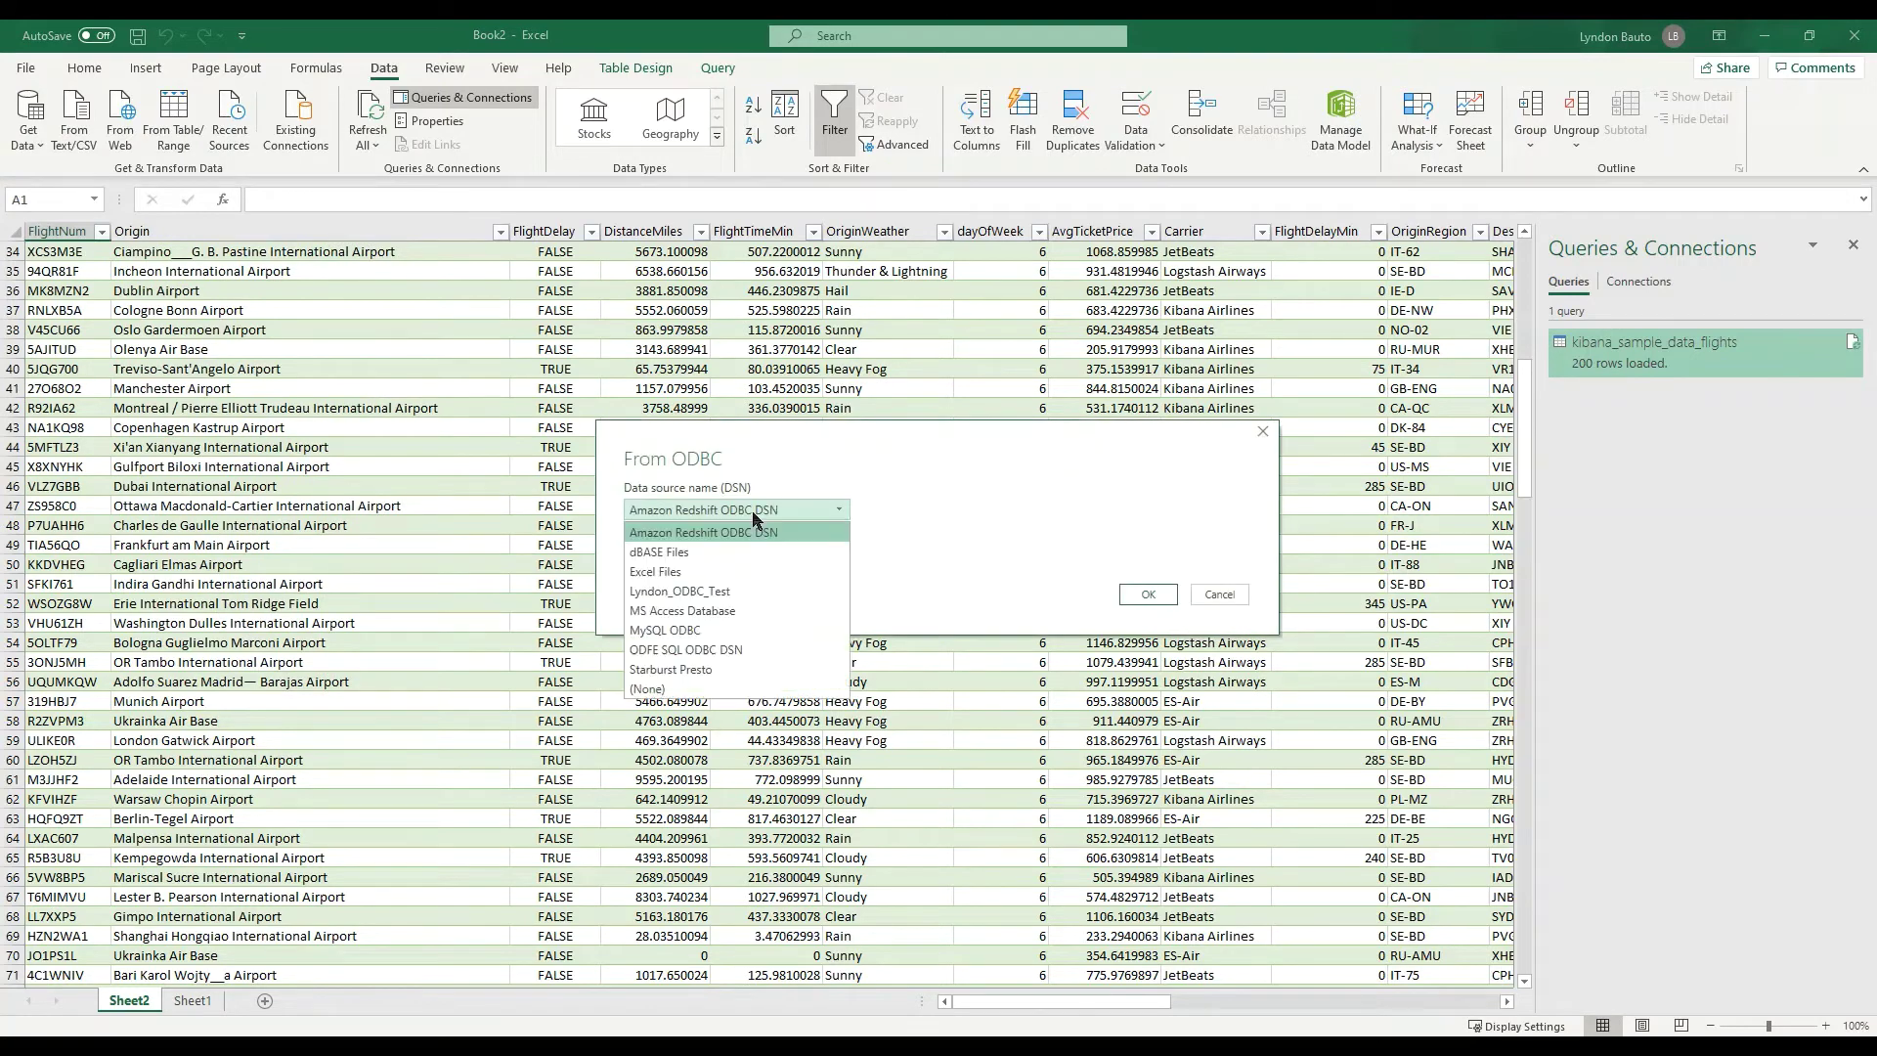
pyautogui.click(693, 656)
pyautogui.click(1143, 596)
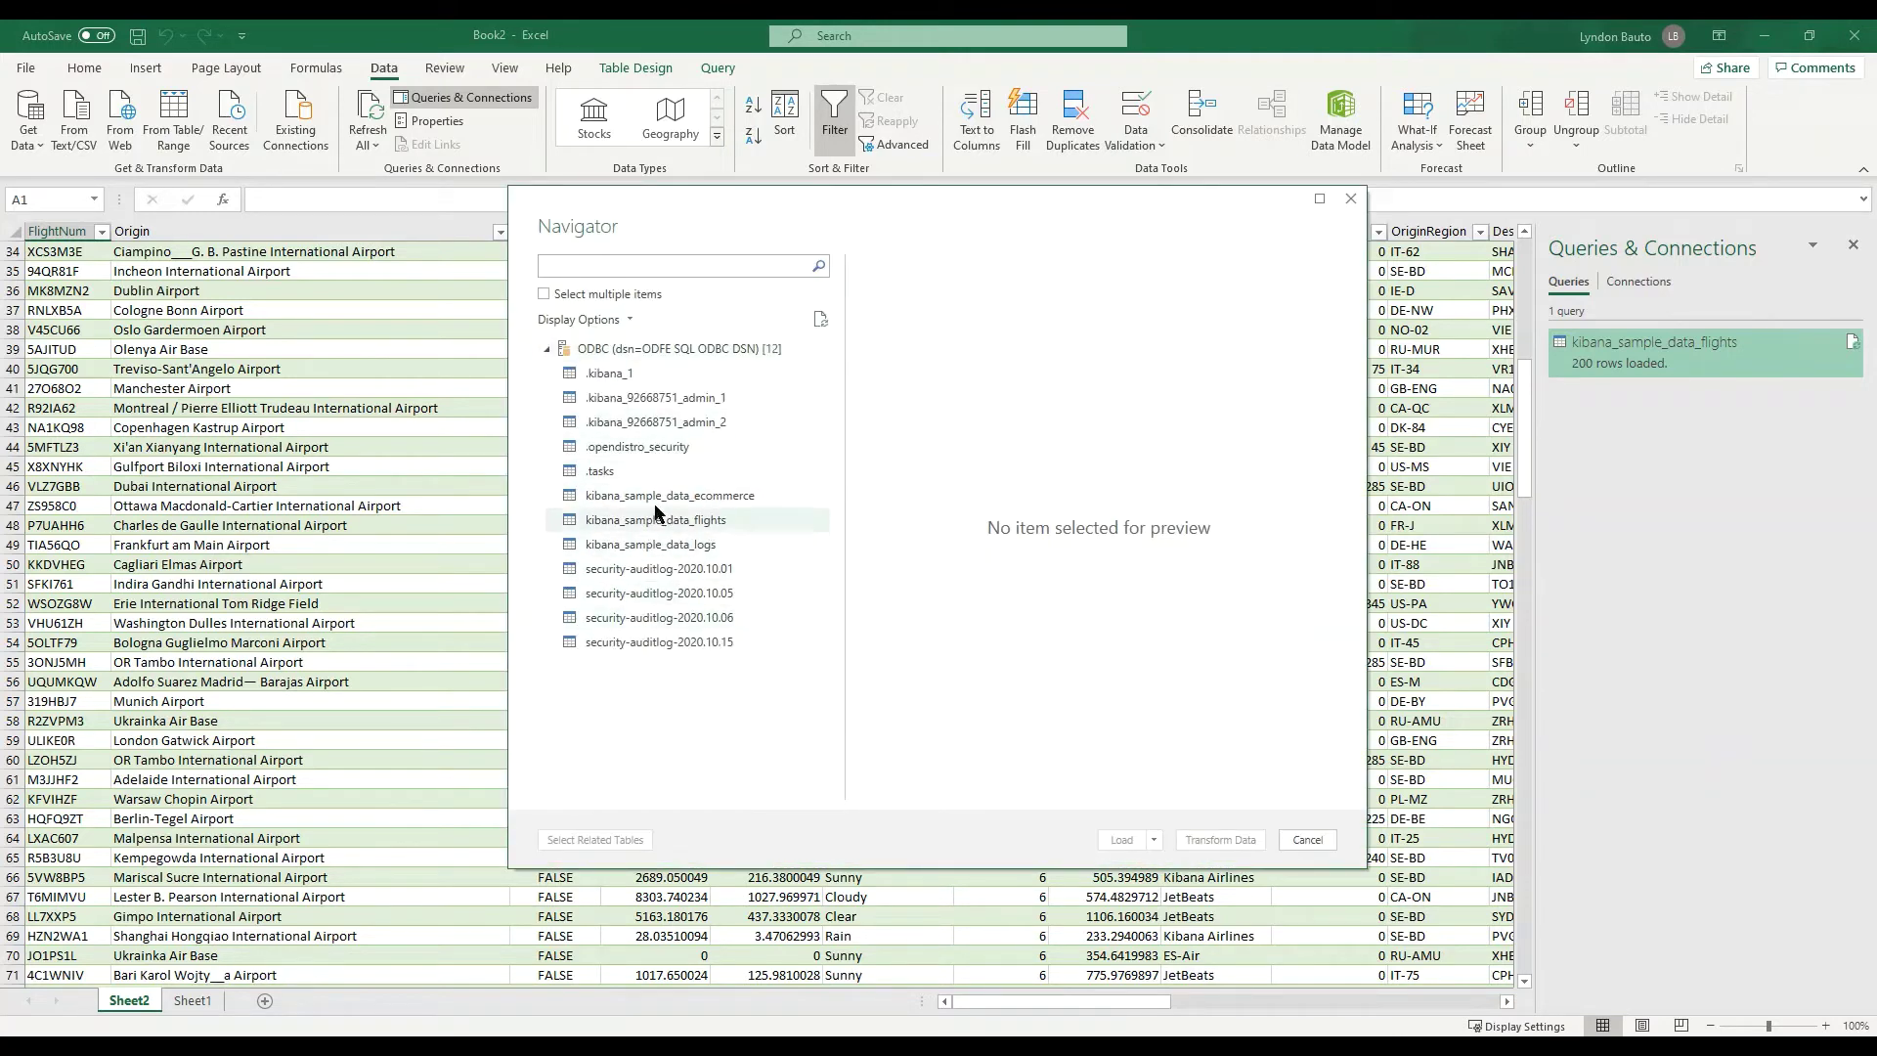
# - Load kibana_sample_data_logs into a new Sheet3 as a 200-row table
pyautogui.click(673, 545)
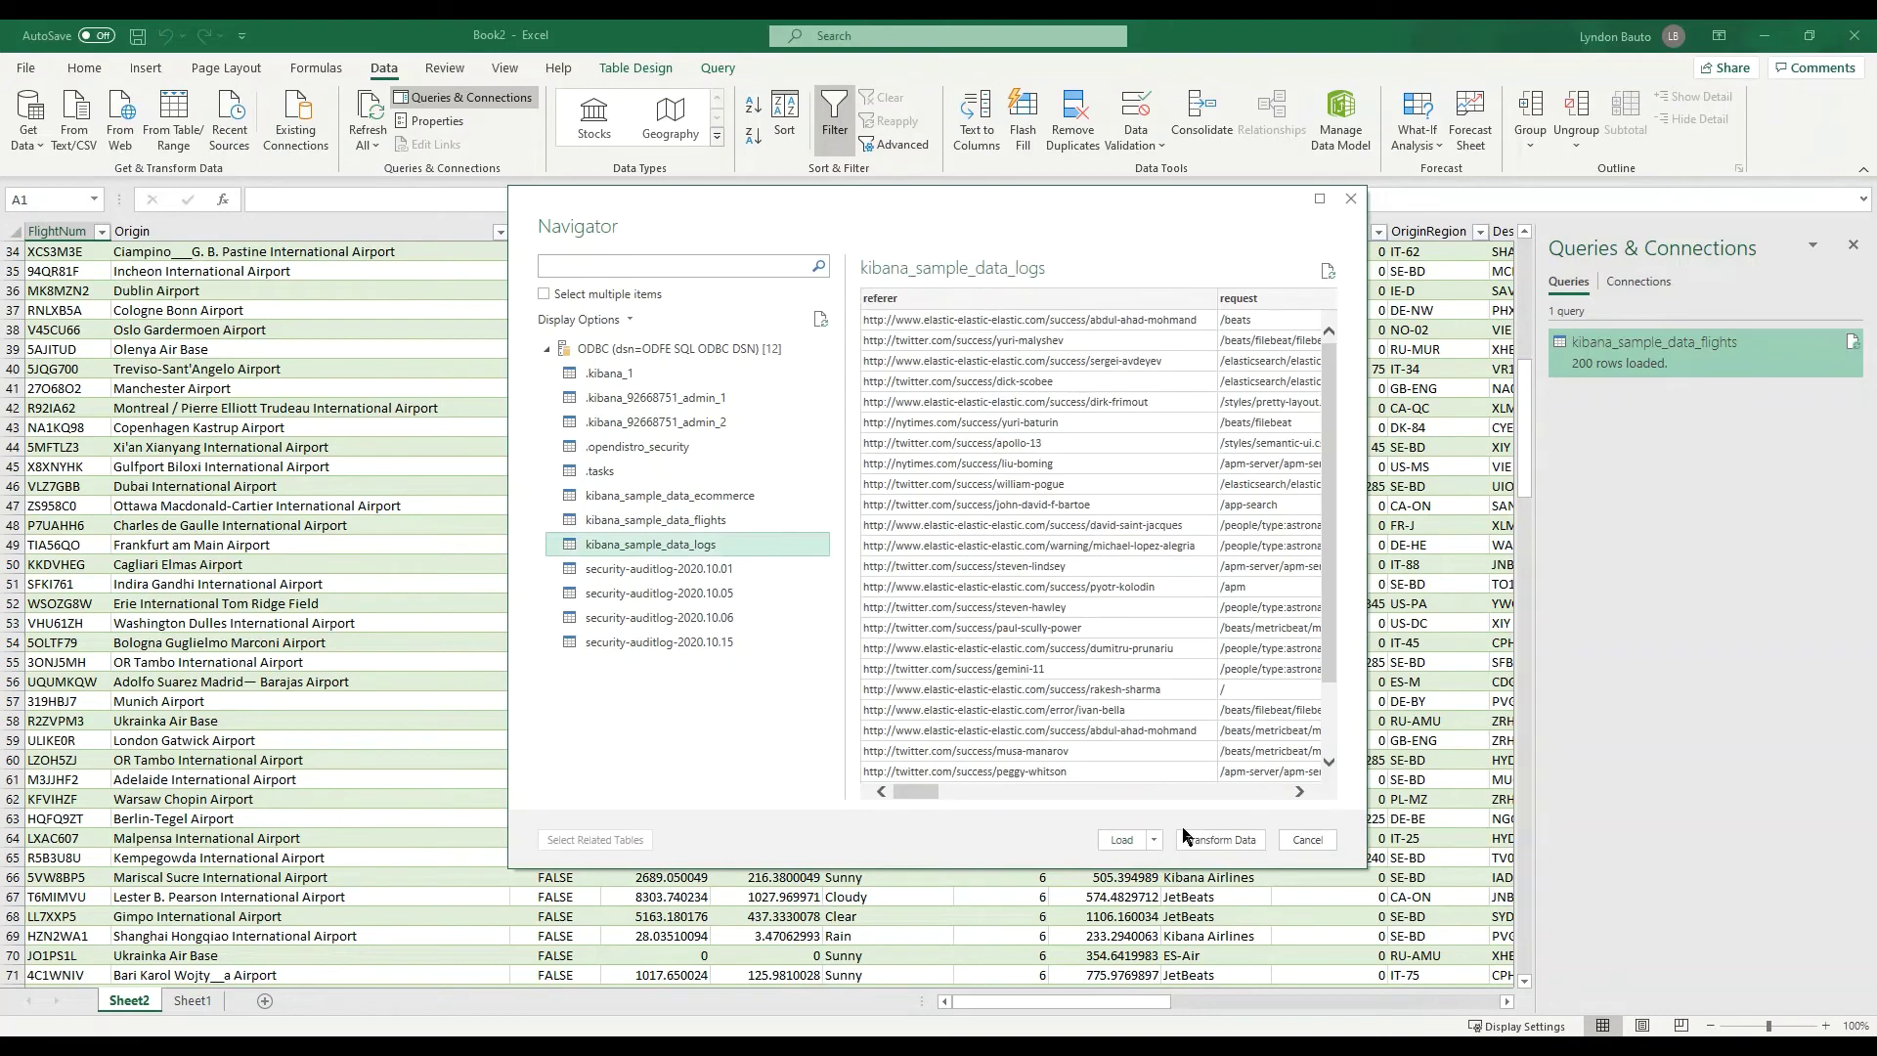
pyautogui.click(1123, 840)
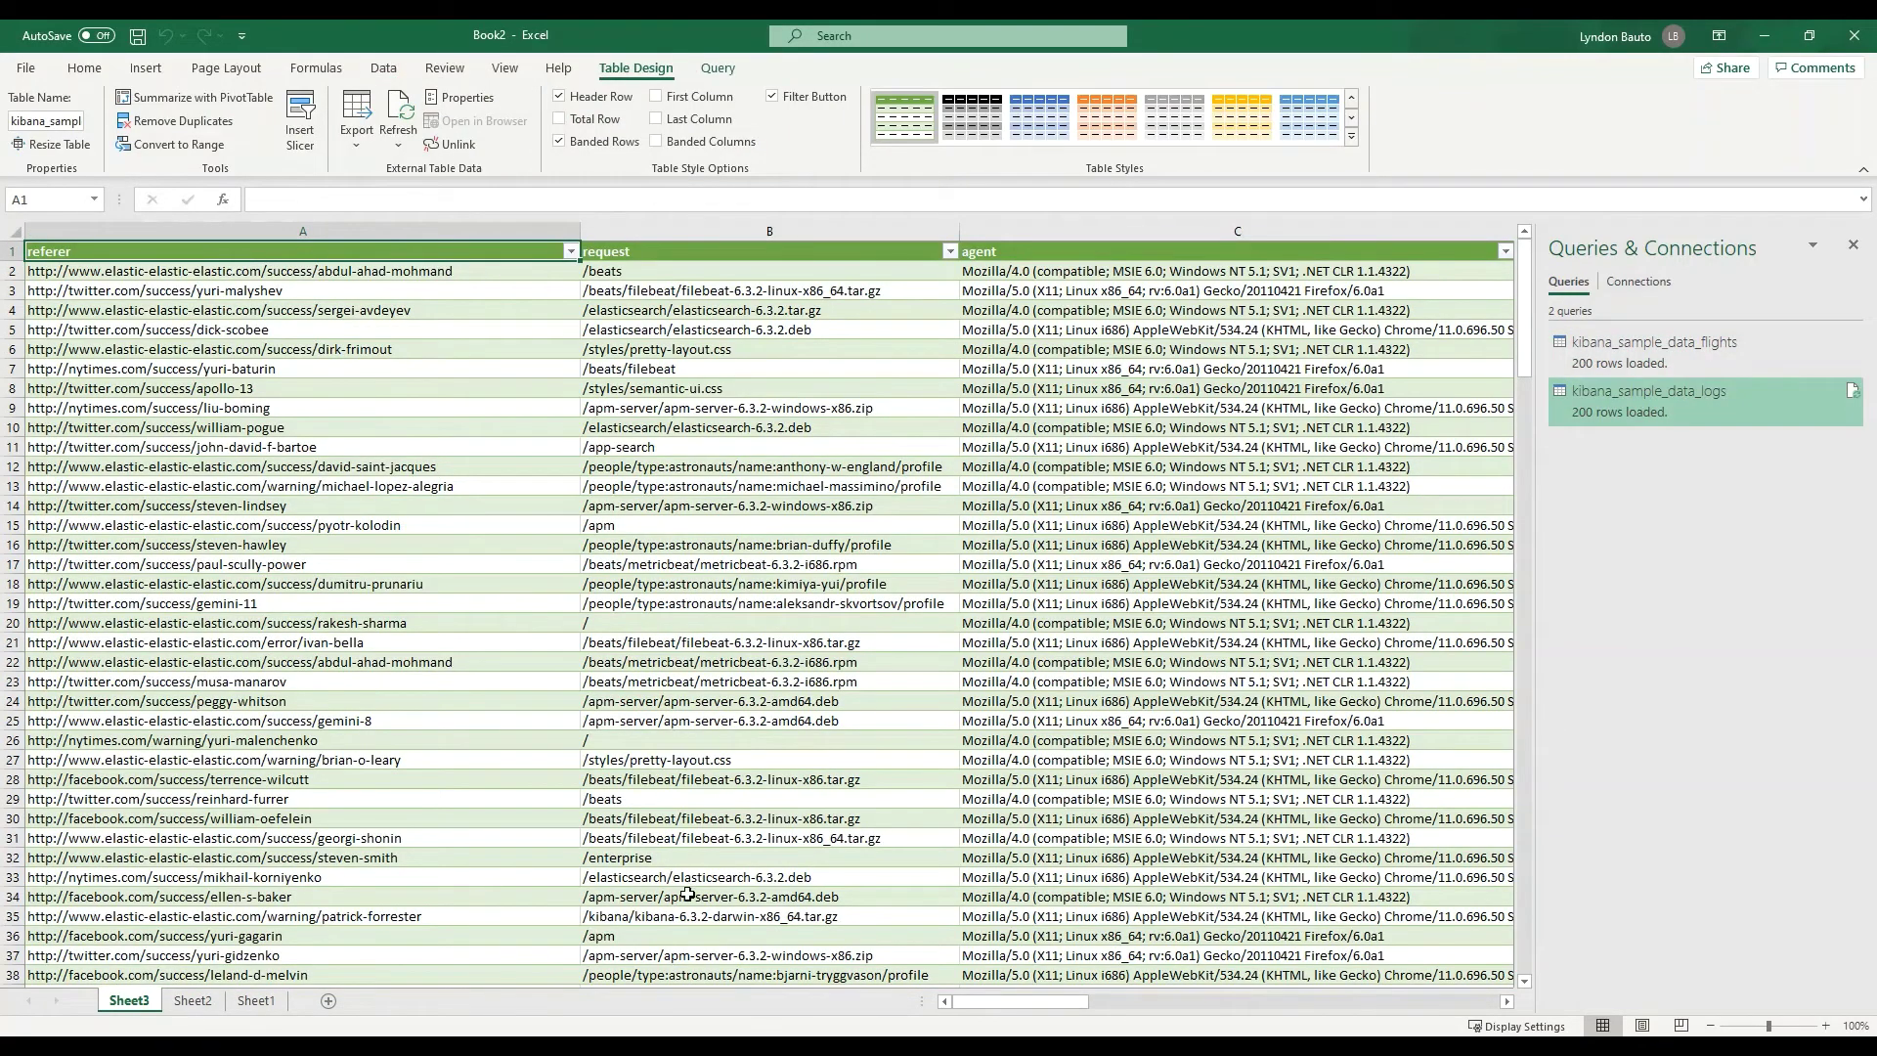
# - Review Sheet1 and the flights table on Sheet2, ending on the logs table on Sheet3
pyautogui.click(193, 1001)
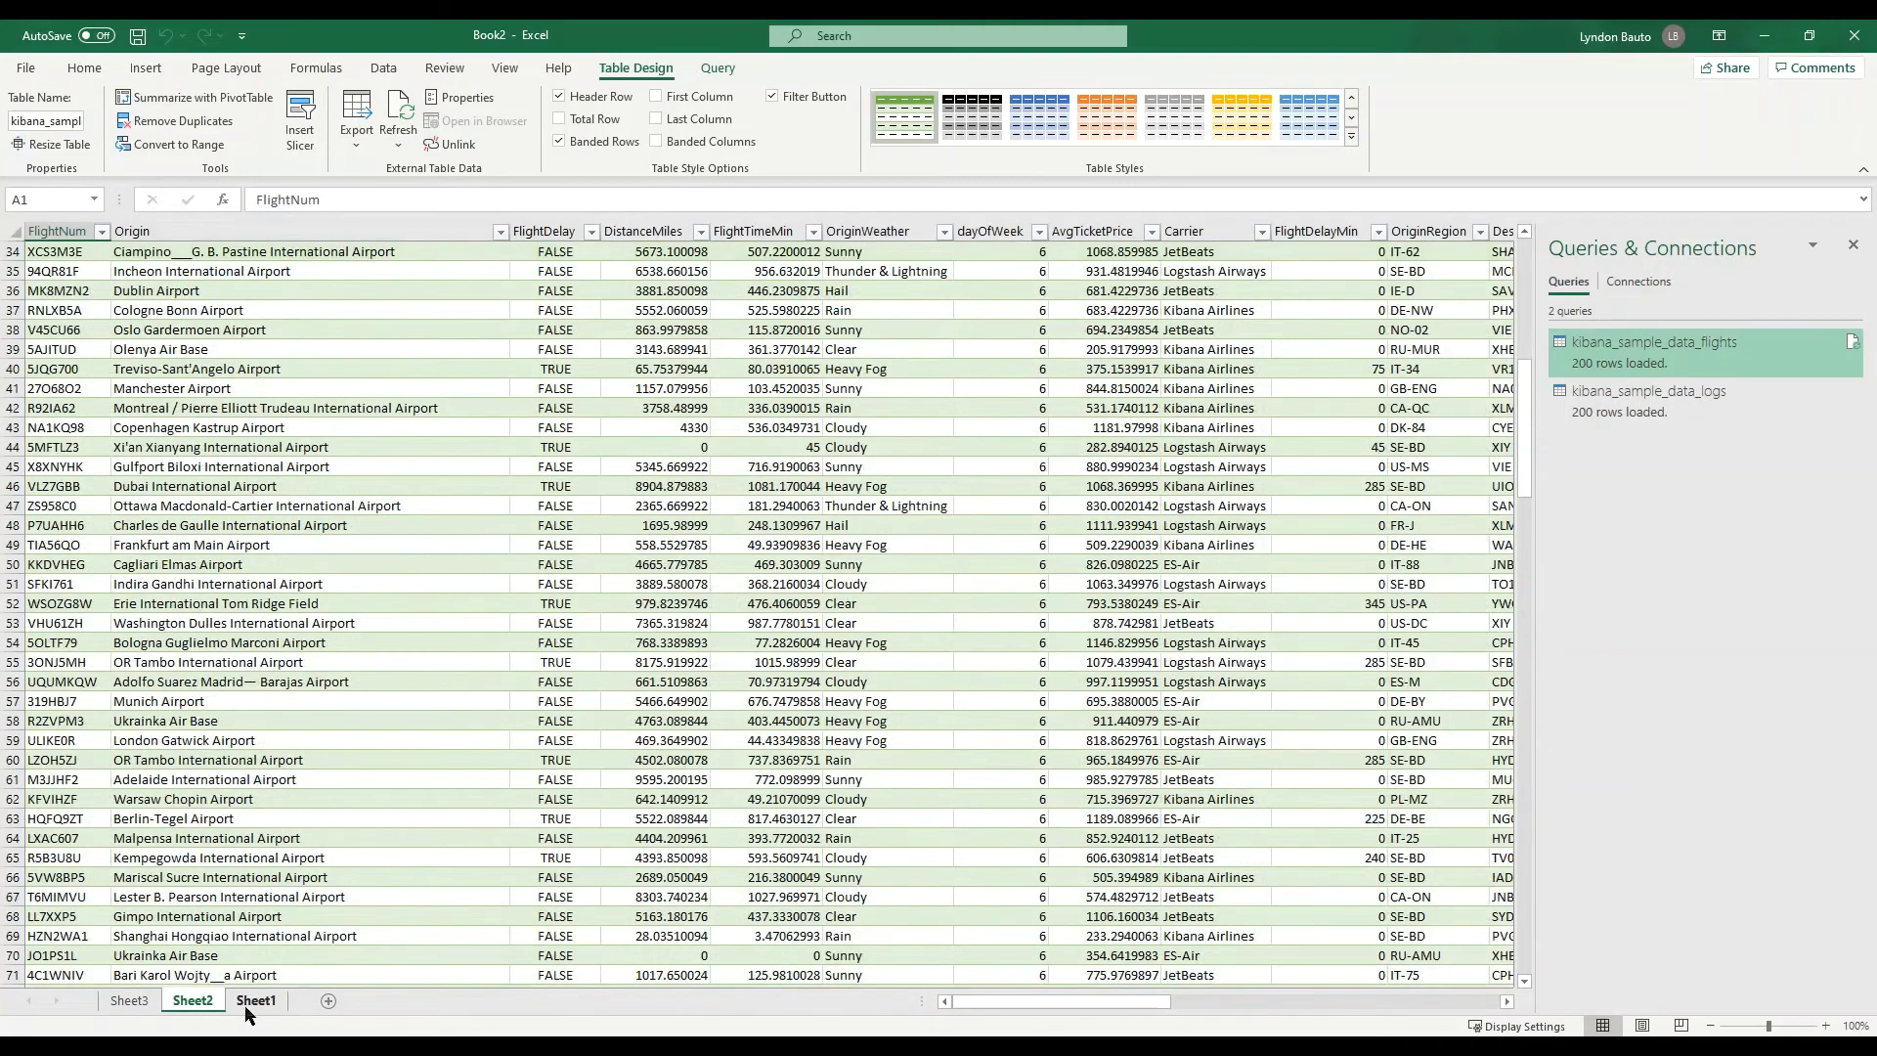
pyautogui.click(250, 1002)
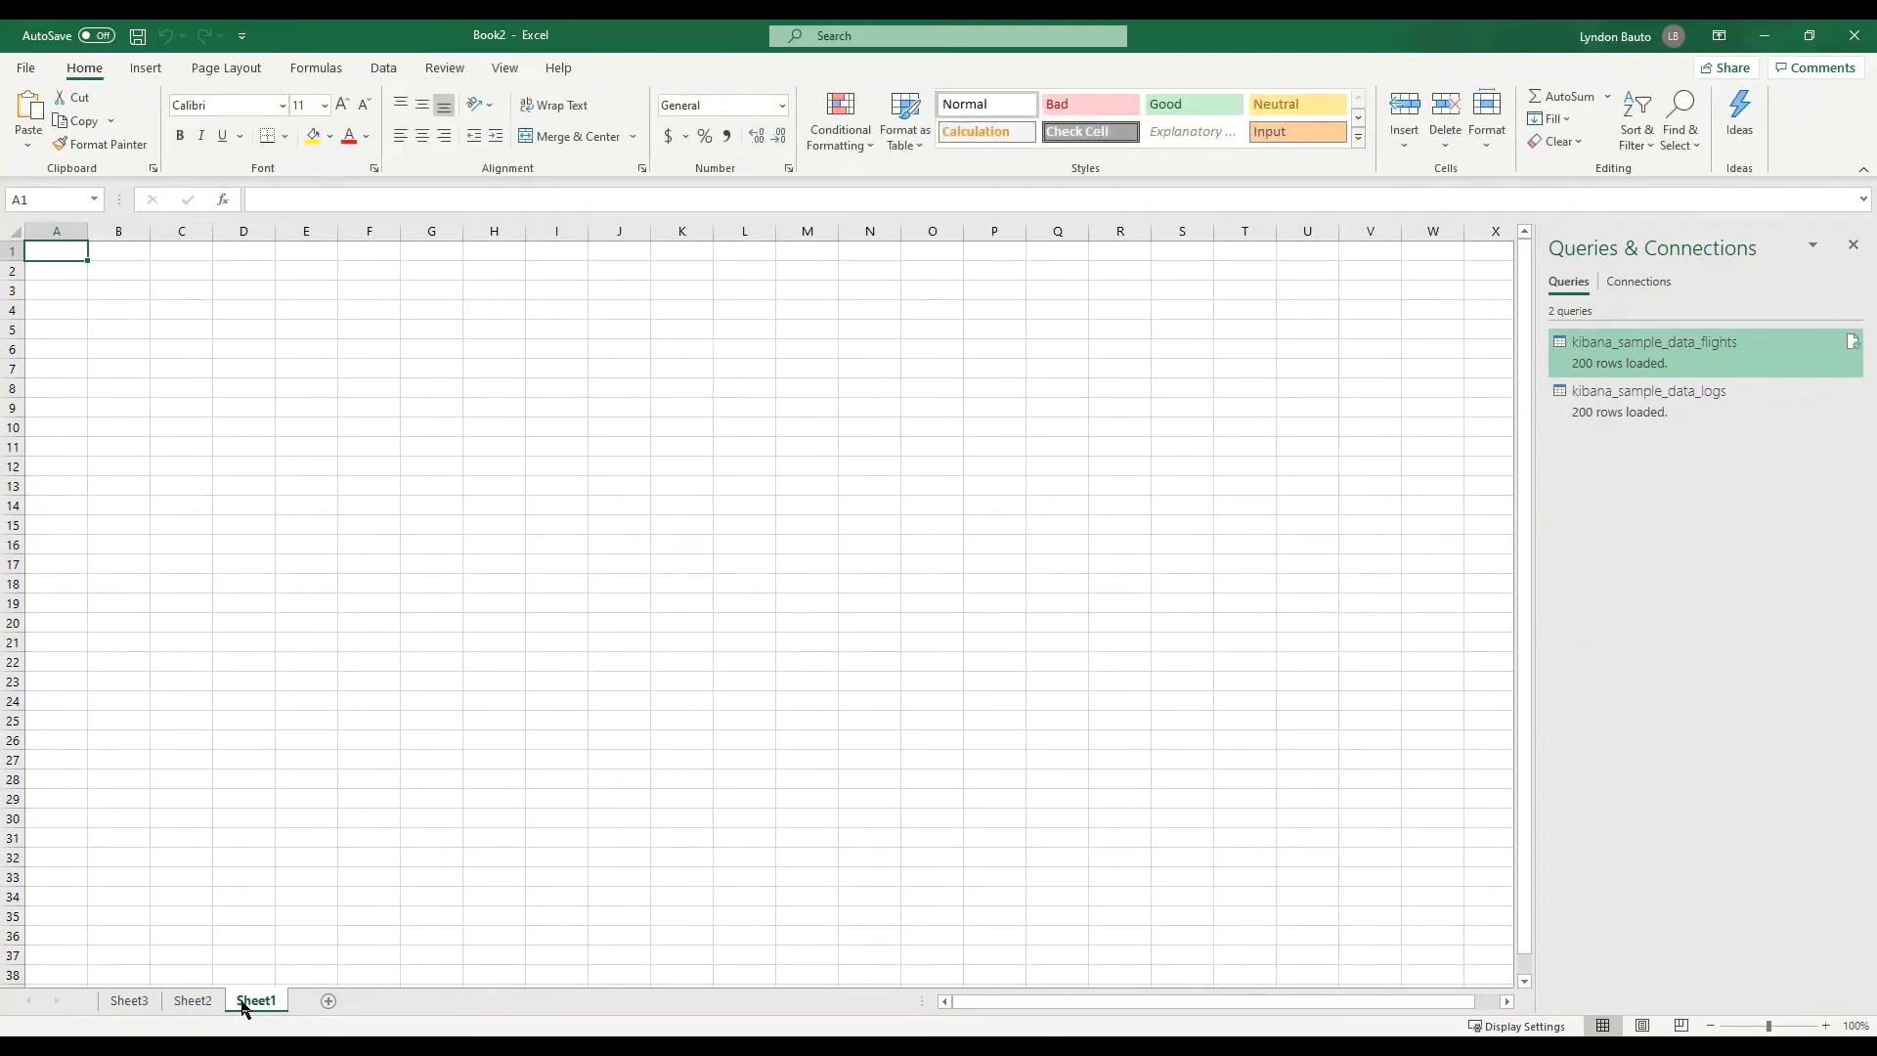
pyautogui.click(193, 1000)
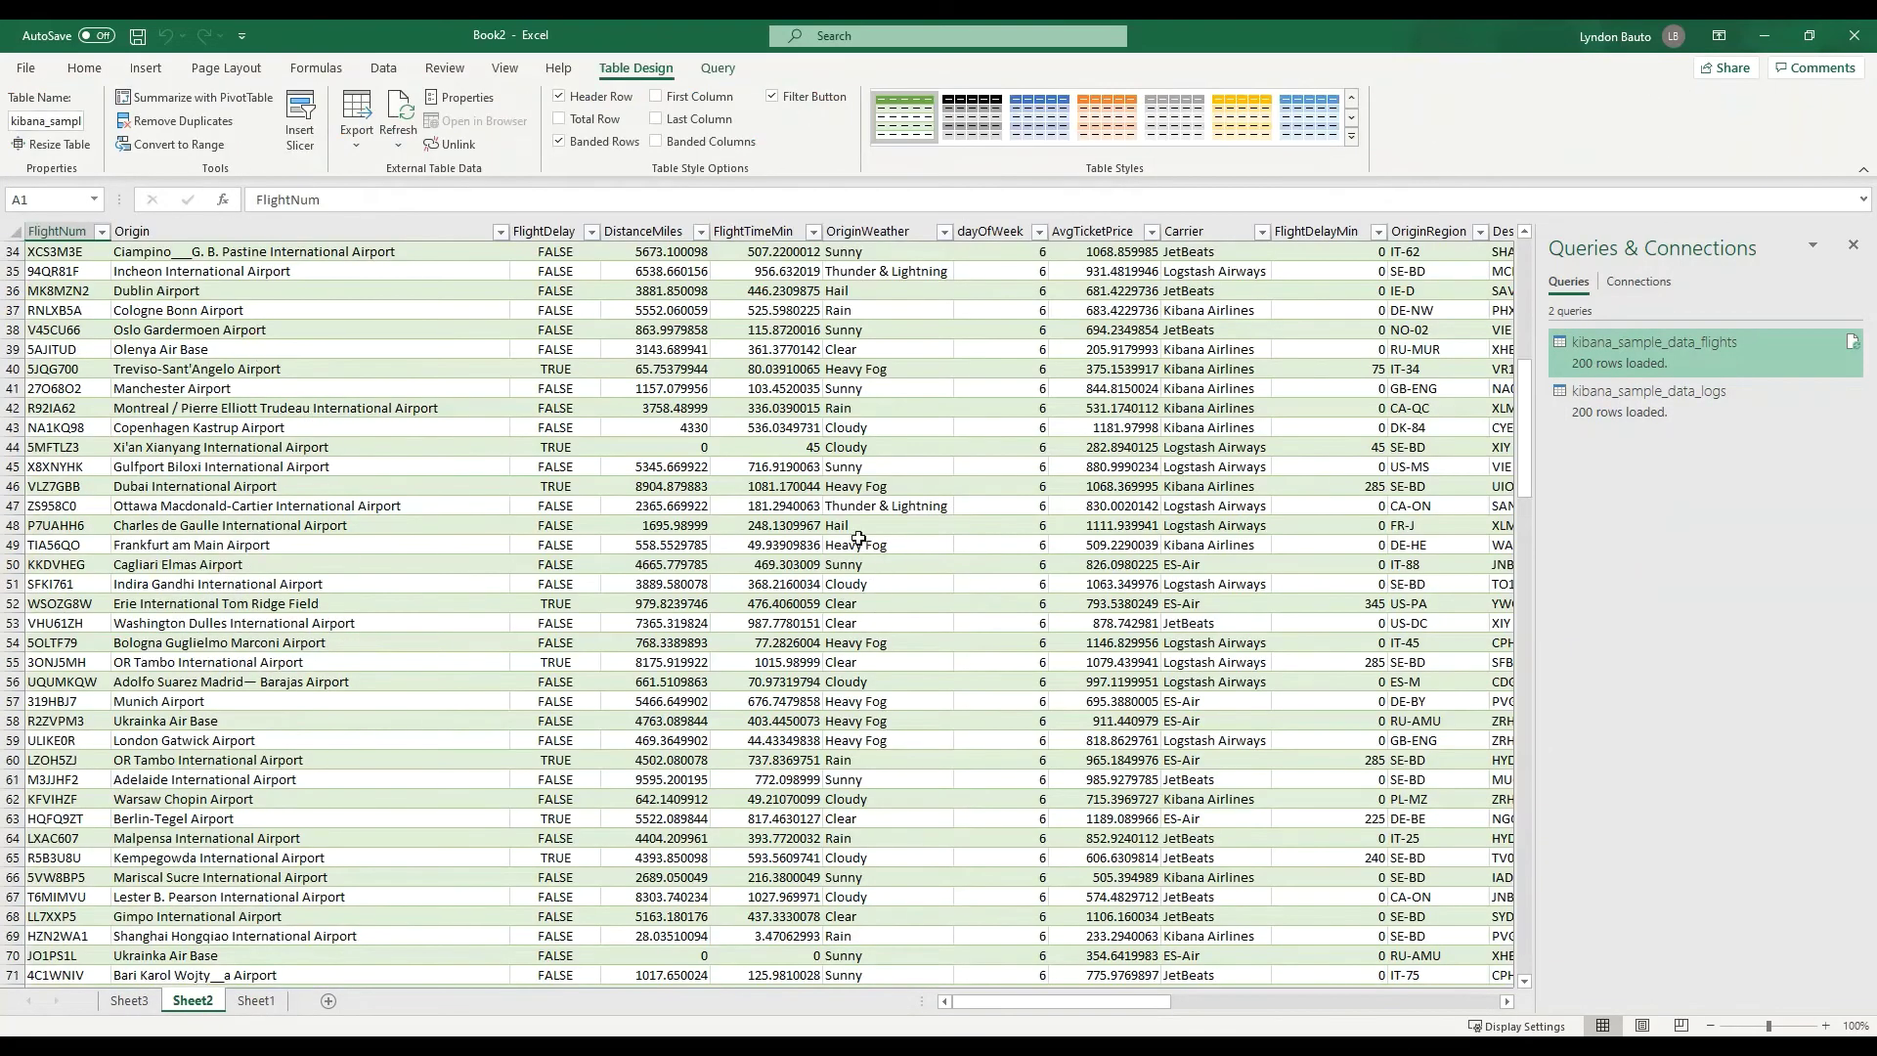
pyautogui.click(130, 1000)
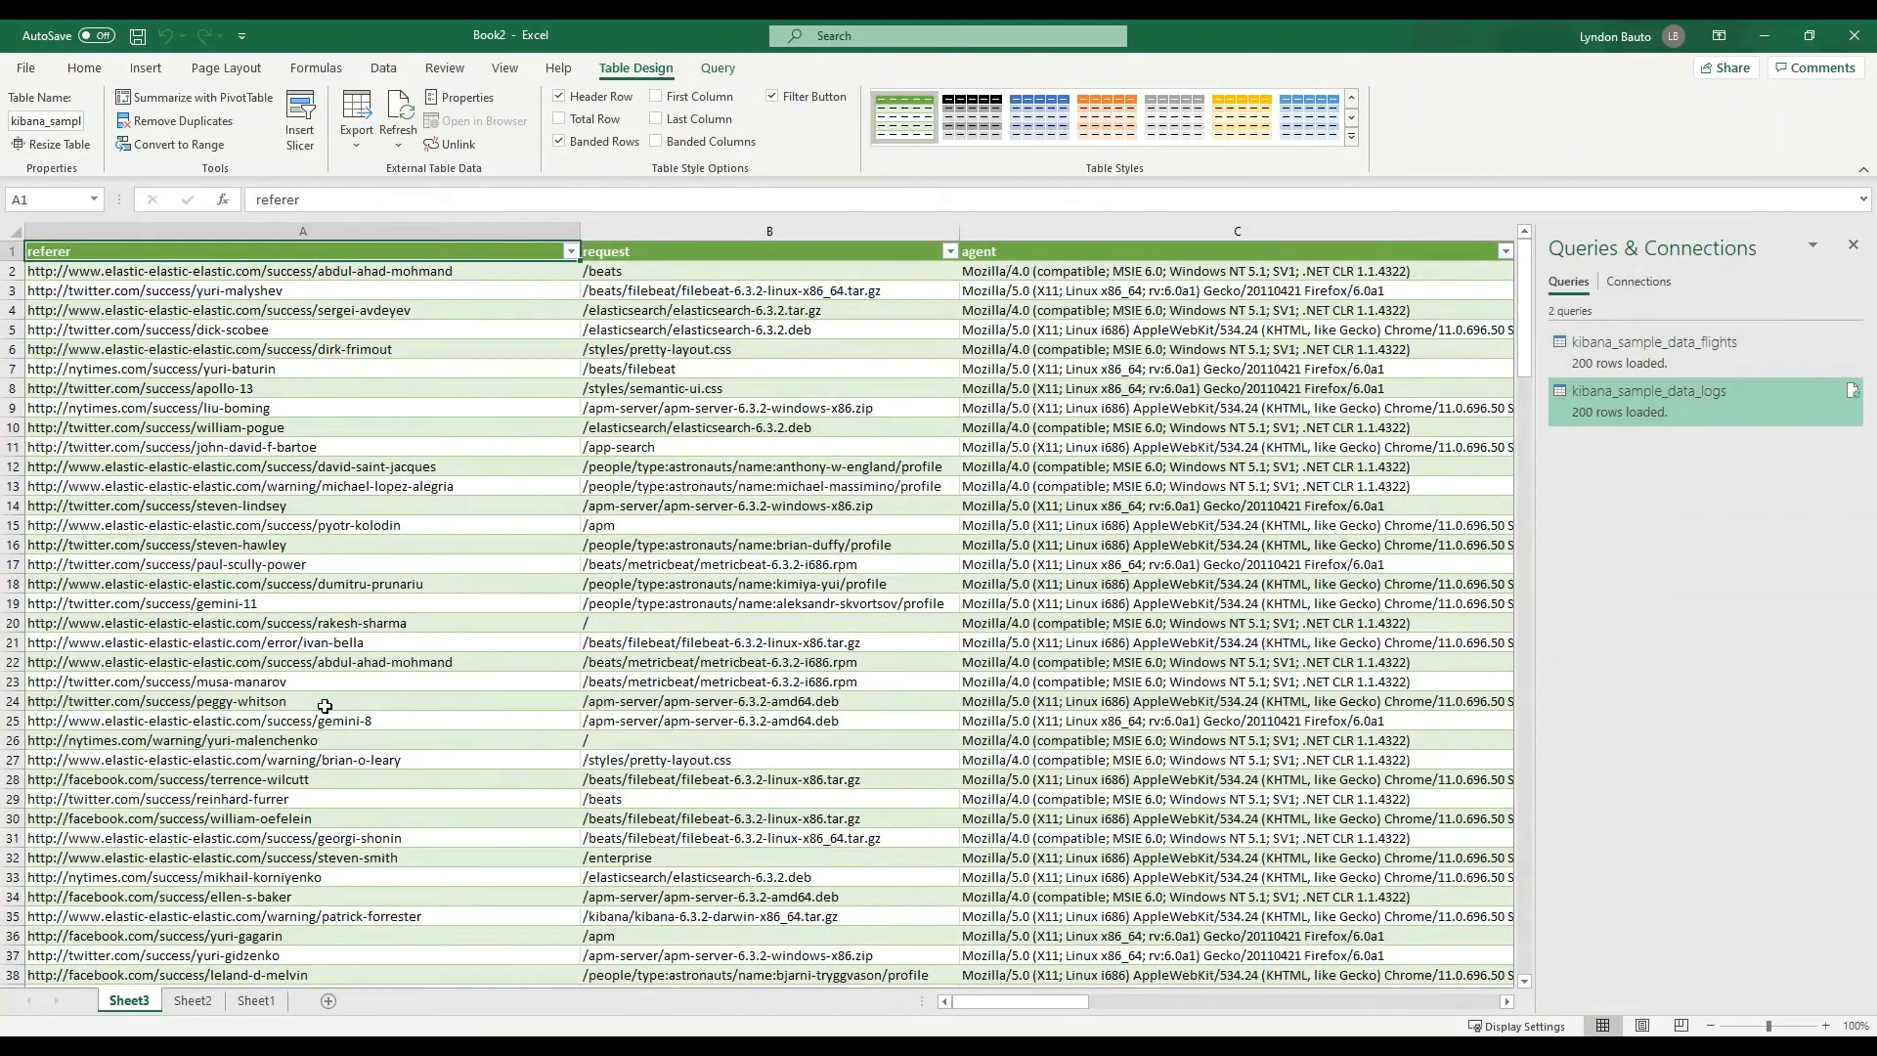
pyautogui.moveTo(1055, 1004)
pyautogui.mouseDown()
pyautogui.moveTo(1346, 977)
pyautogui.moveTo(953, 1009)
pyautogui.mouseUp()
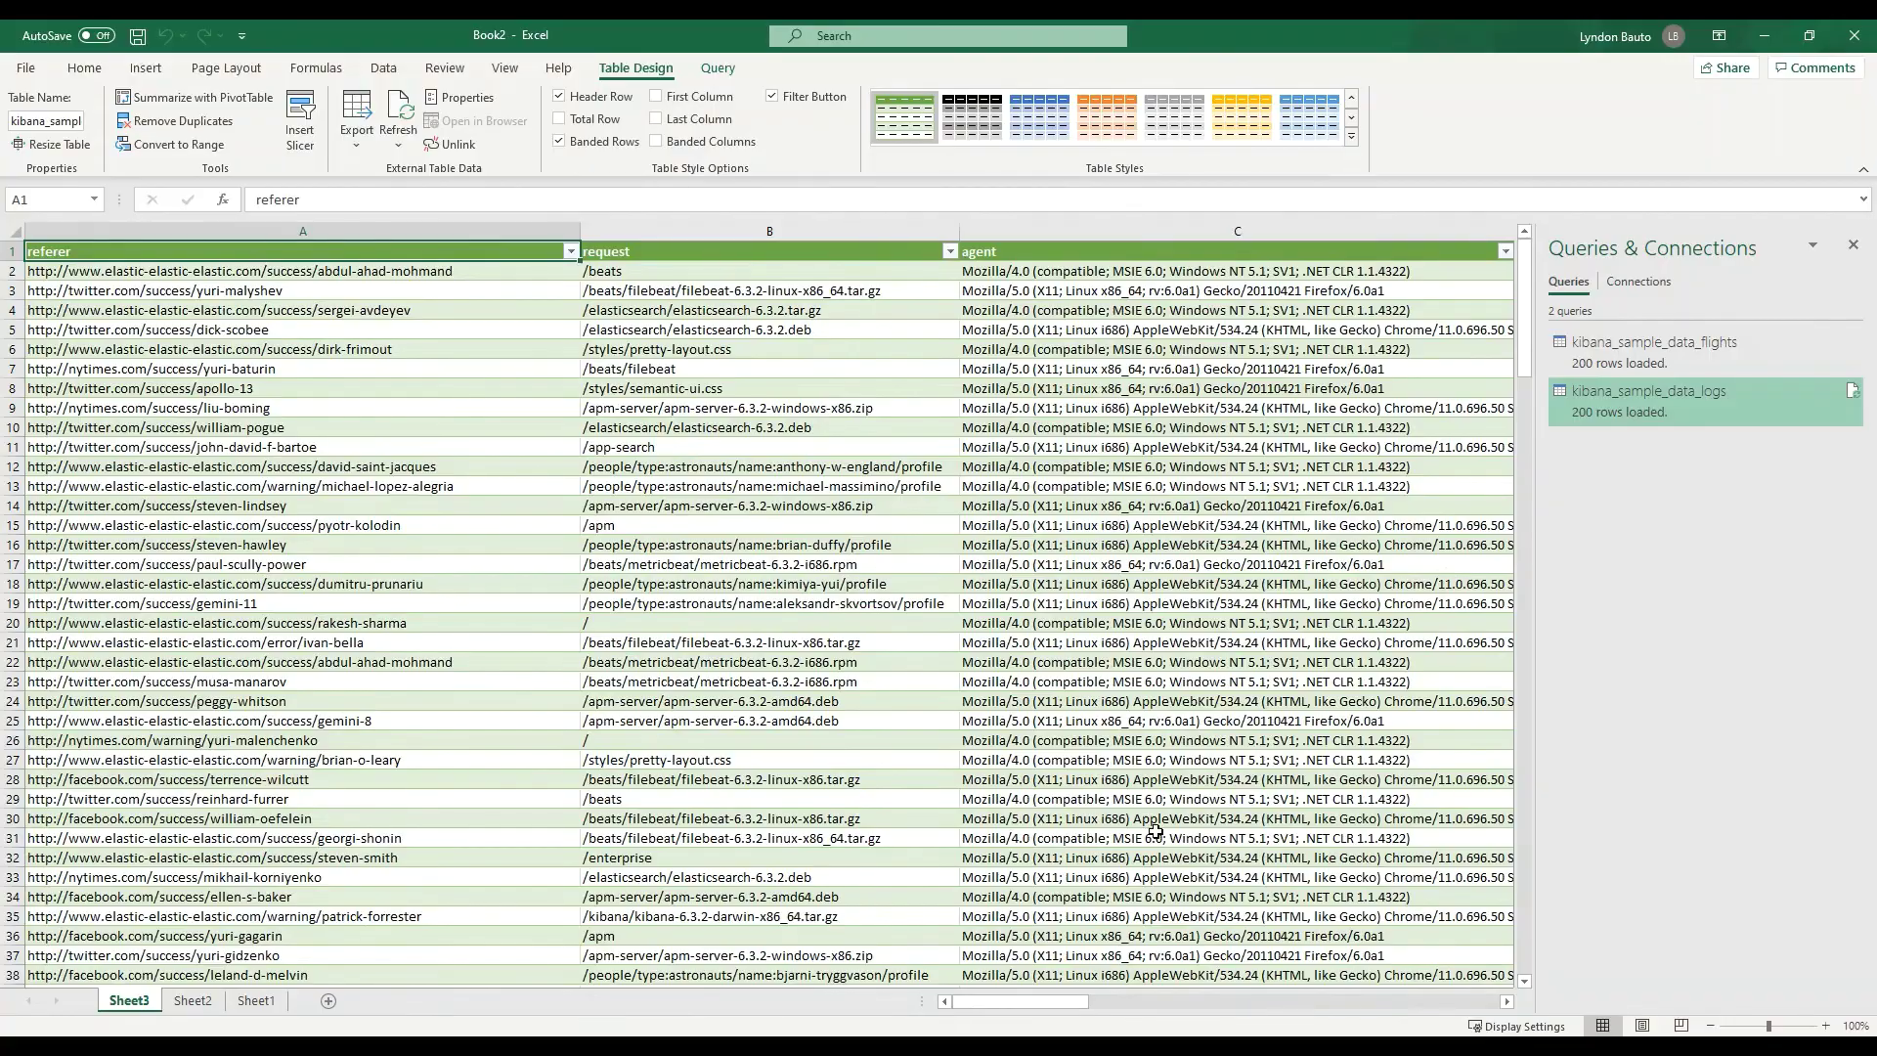